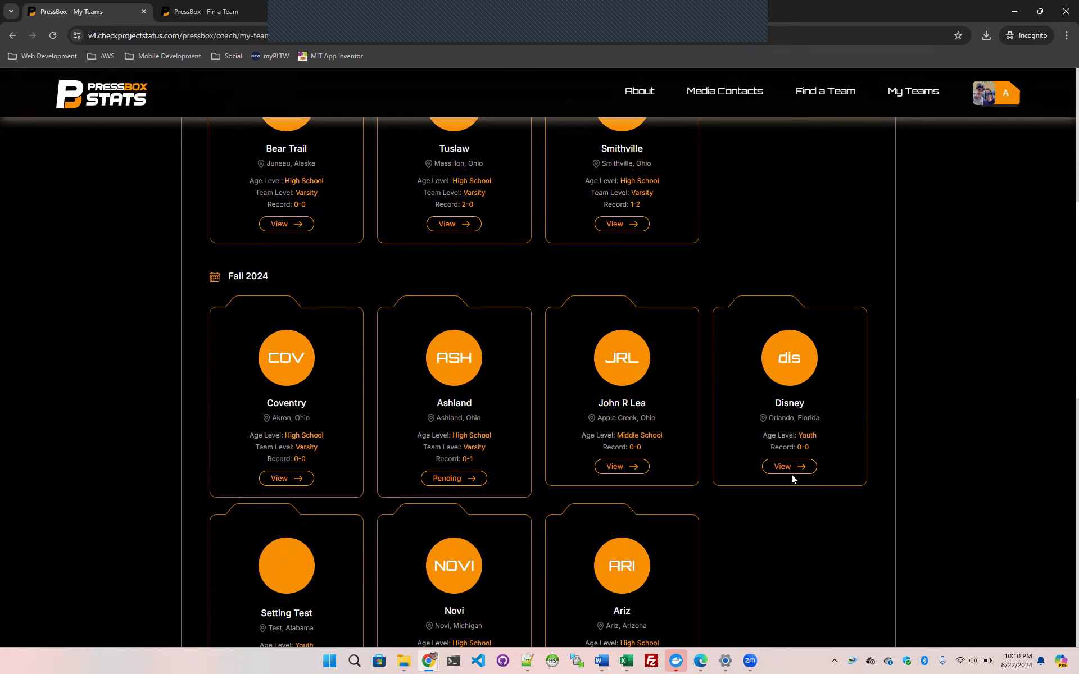
Open the roster of the Fall 2024 Disney team and start creating a player
left_click(789, 470)
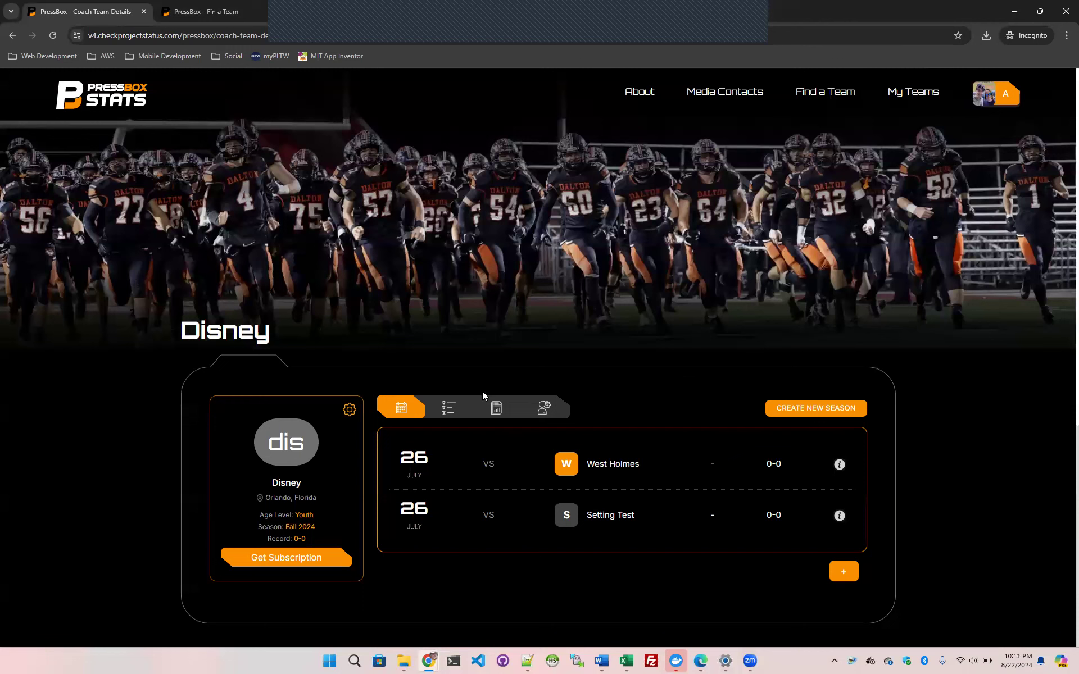
left_click(448, 413)
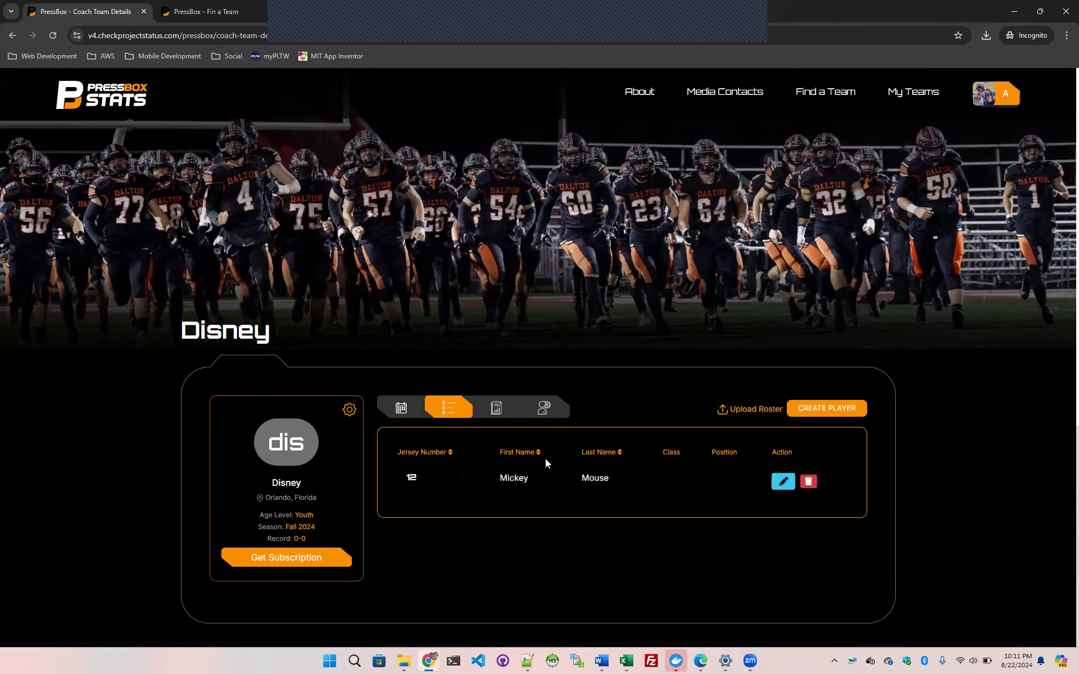
left_click(831, 413)
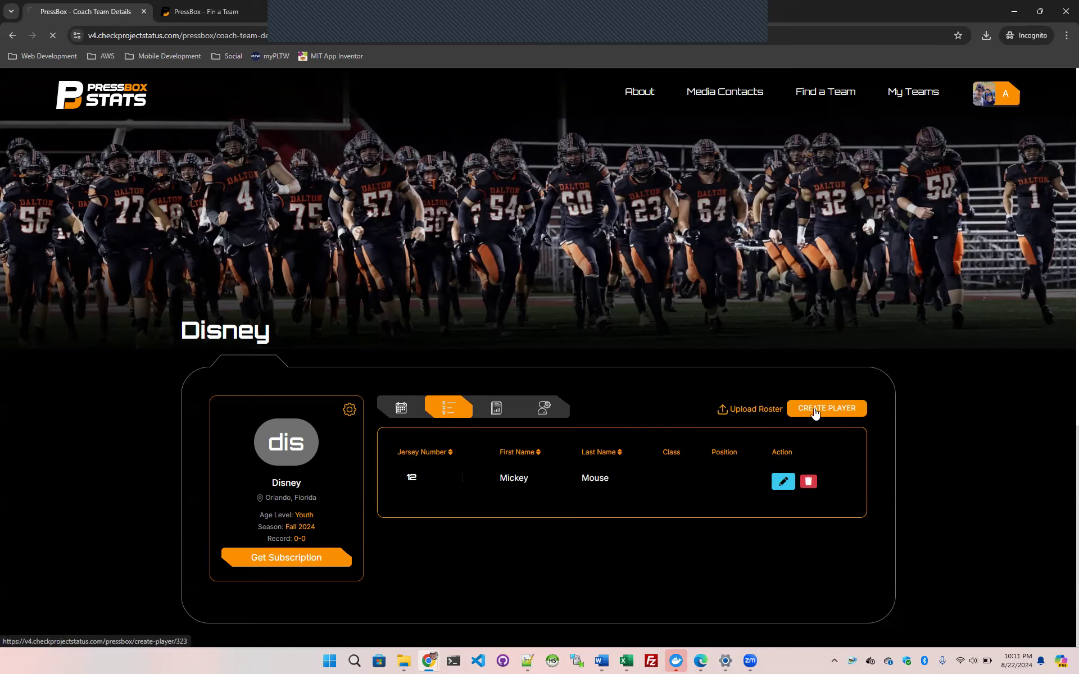
Enter Donald as the new player's first name, Duck as the last name and 99 as the jersey number
left_click(413, 456)
type("Mi")
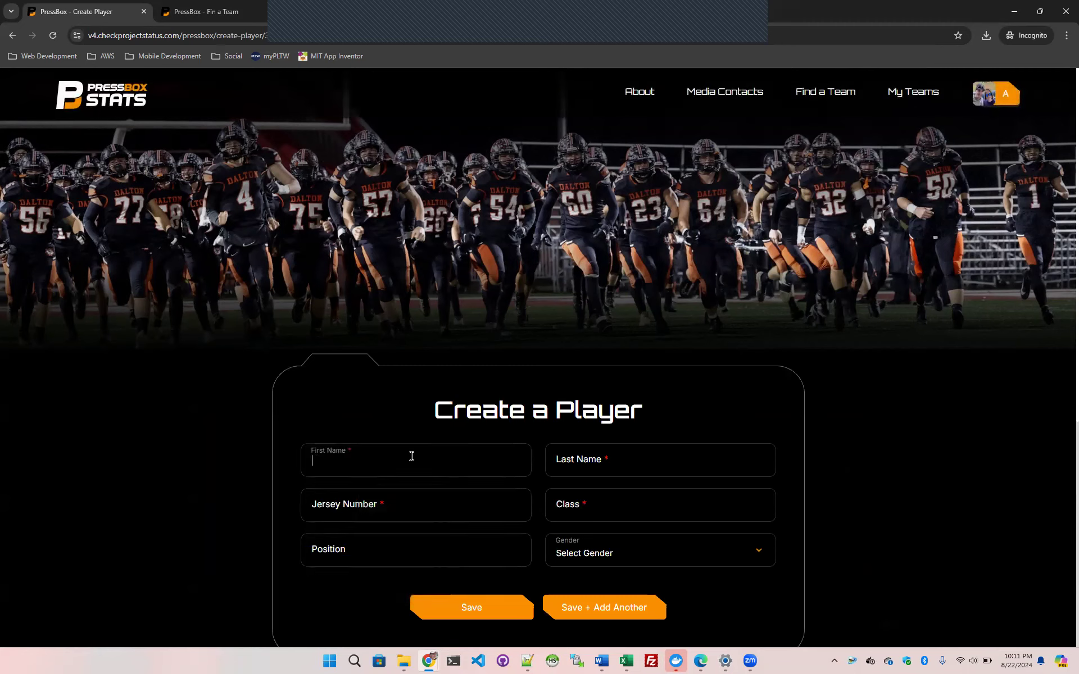
type("oo")
key("Tab")
key("shift+Tab")
type("Donald")
key("Tab")
type("Duck")
key("Tab")
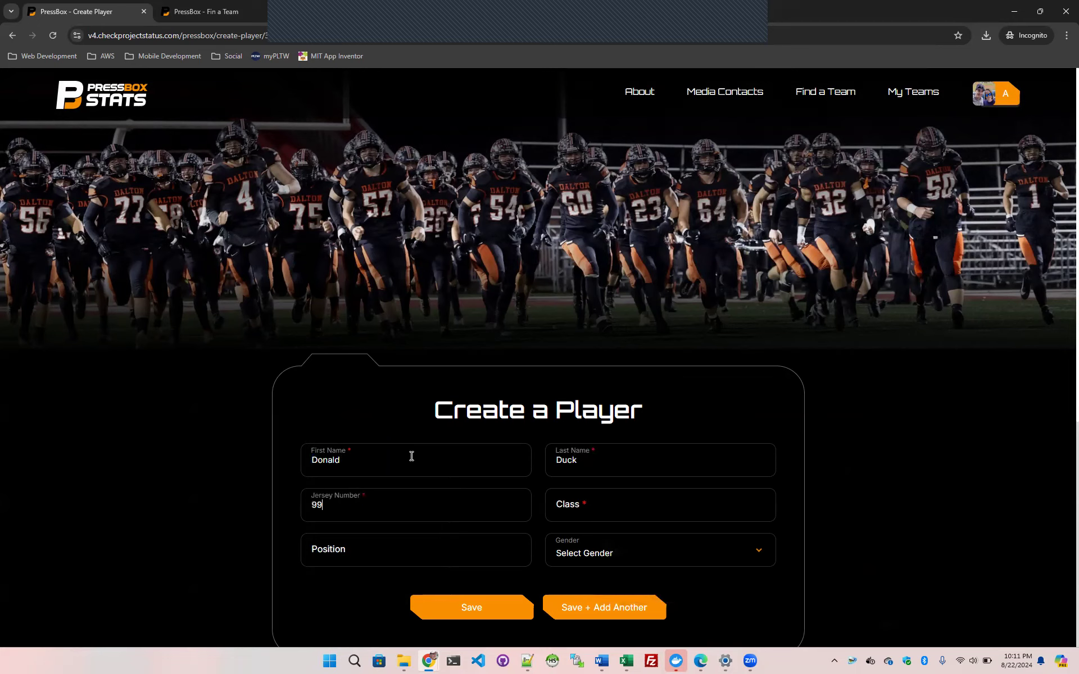
Set the player's class to 2027, position to S and gender to Male, save the player and return to the team's roster
key("Tab")
type("2027")
key("Tab")
type("S")
left_click(611, 565)
left_click(582, 584)
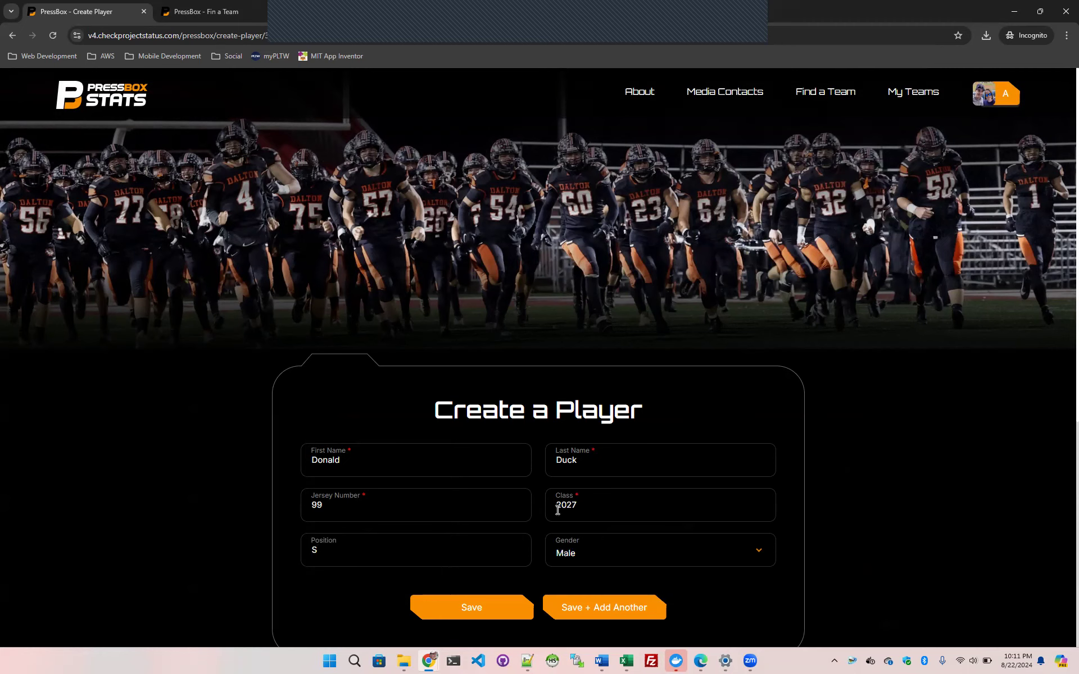
left_click(472, 616)
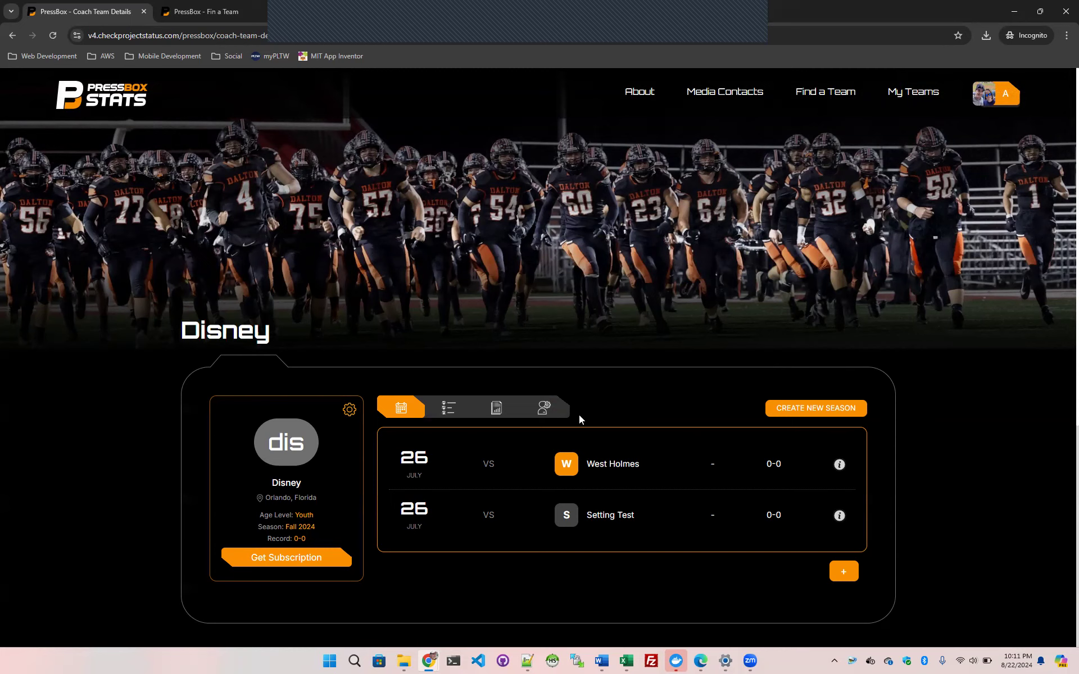
left_click(450, 410)
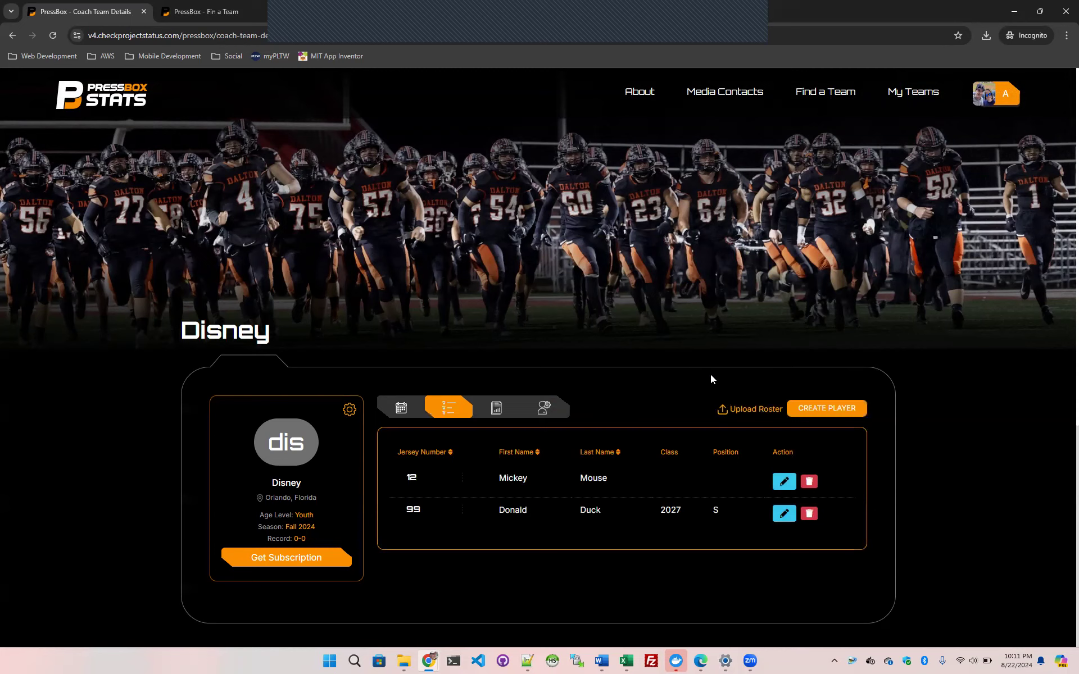
Go to the site's home page, open Help from its footer and look through the listed questions
left_click(105, 102)
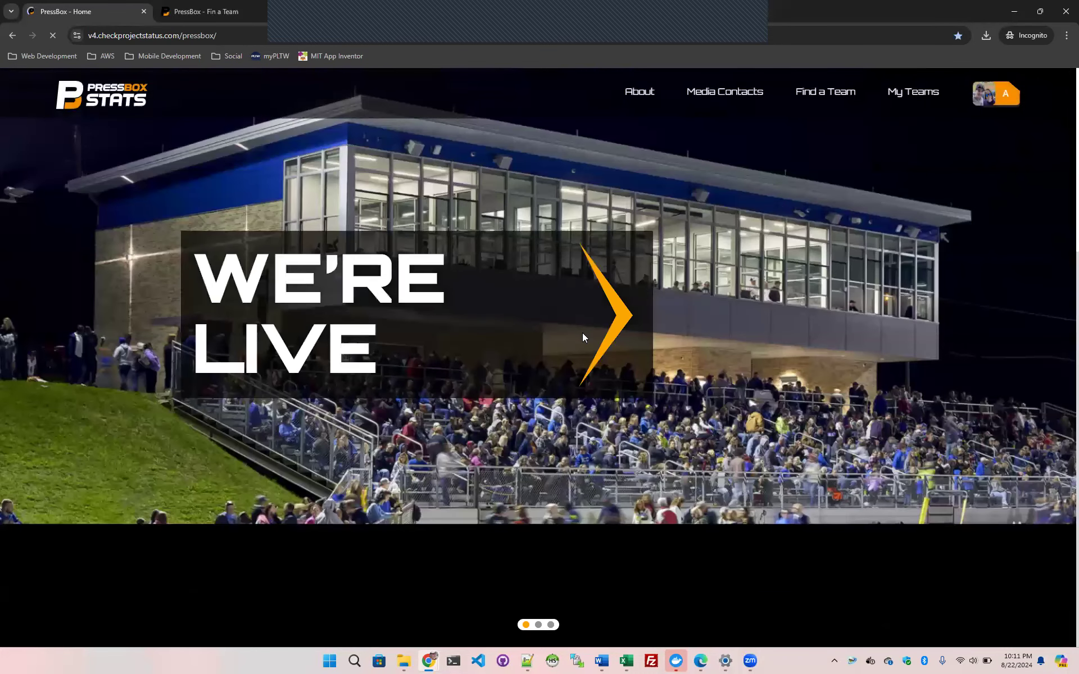
scroll(582, 337, "down", 8)
scroll(514, 369, "down", 15)
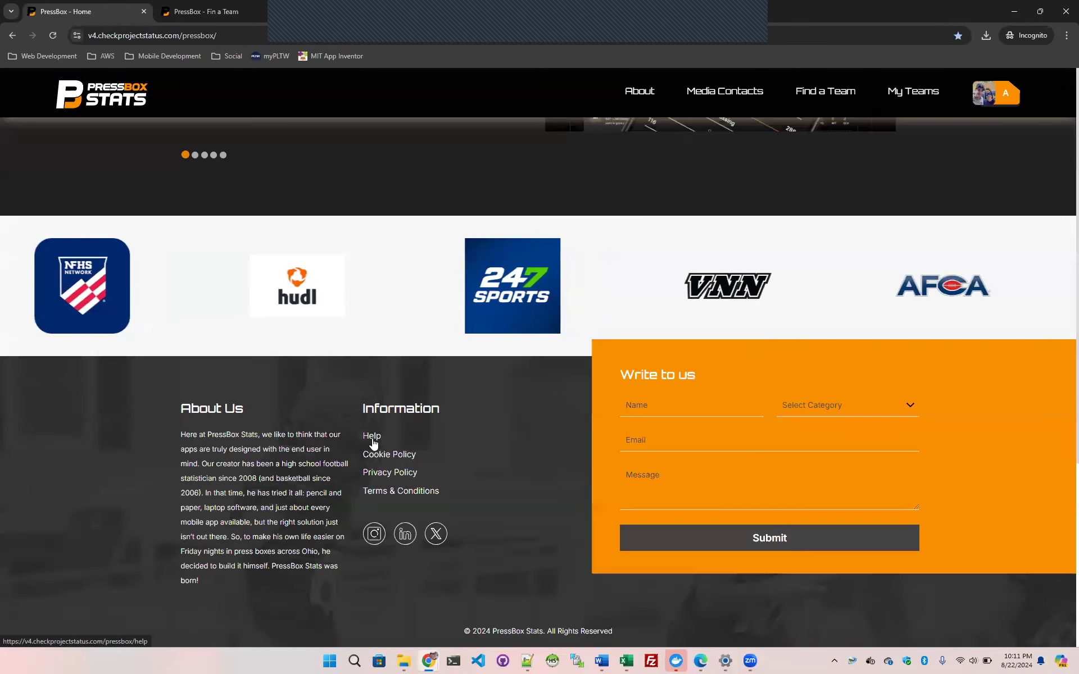
left_click(372, 437)
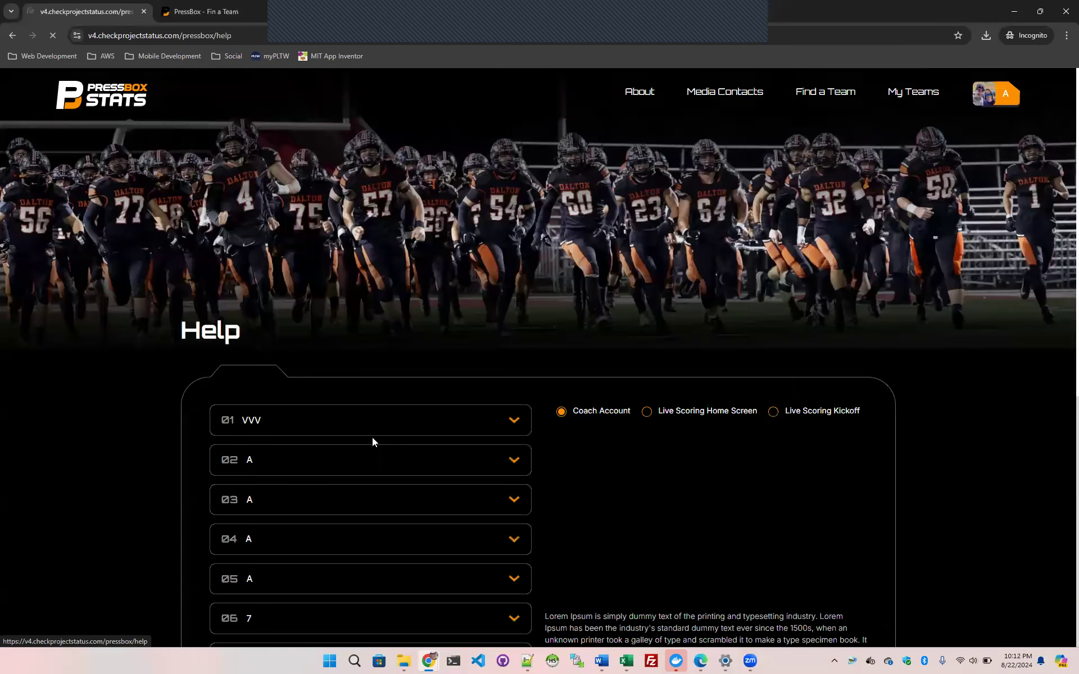
scroll(355, 374, "down", 6)
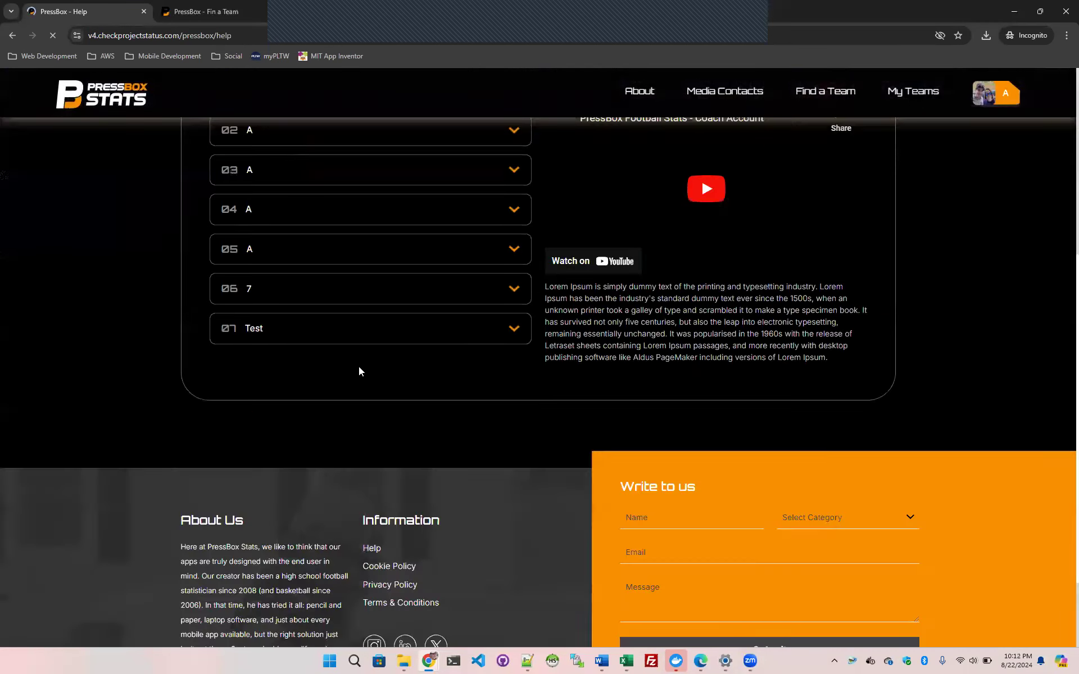
scroll(359, 369, "up", 6)
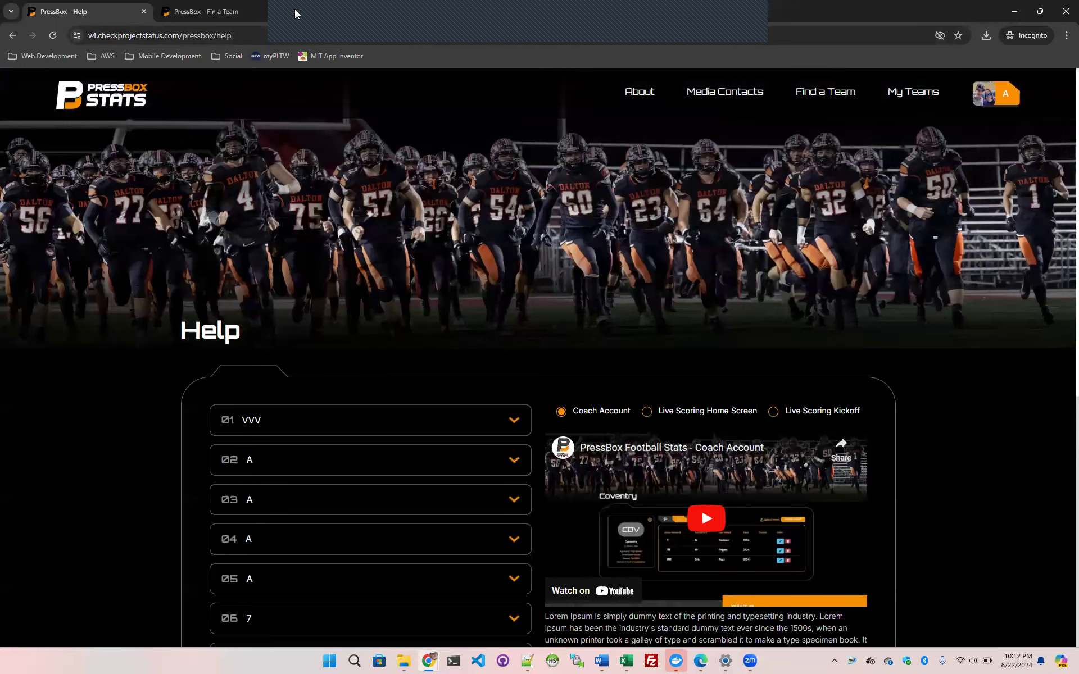
Go to pressboxstats.com, open its Help page and expand the question "Can I upload a roster from a file?"
left_click(294, 12)
type("pres")
key("Return")
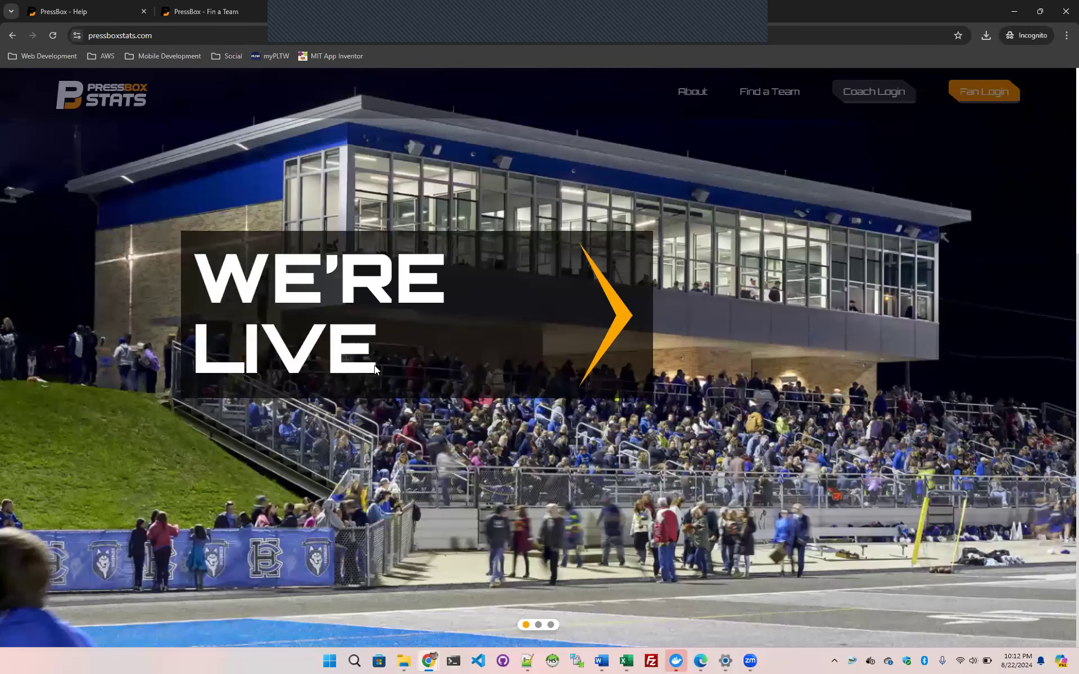
scroll(374, 366, "down", 15)
left_click(372, 437)
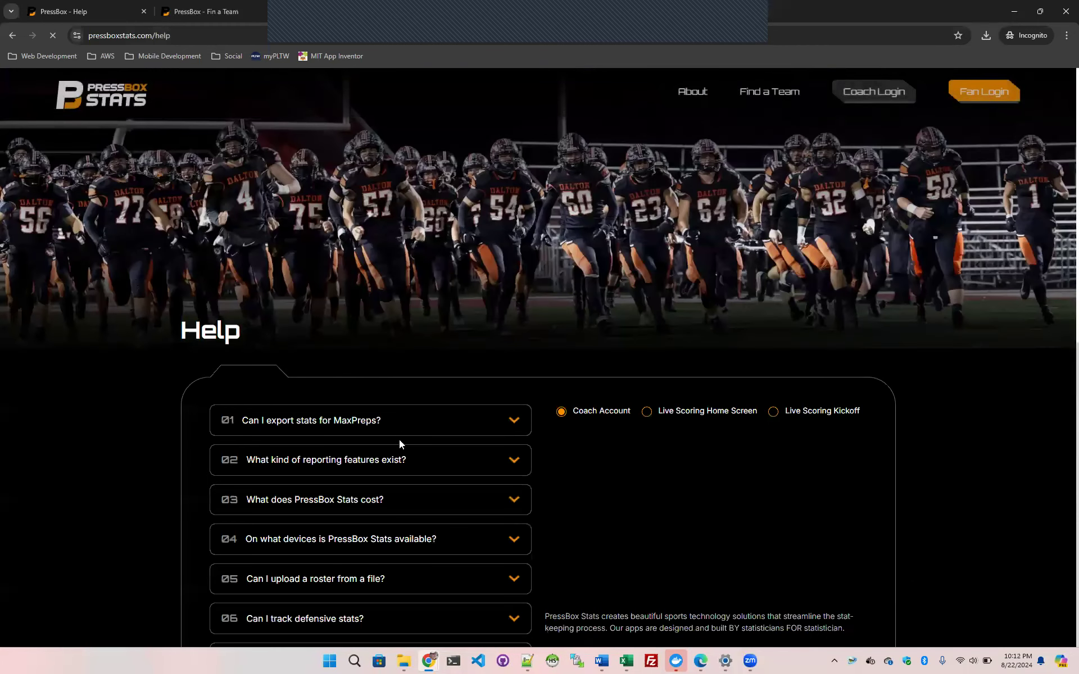
left_click(368, 532)
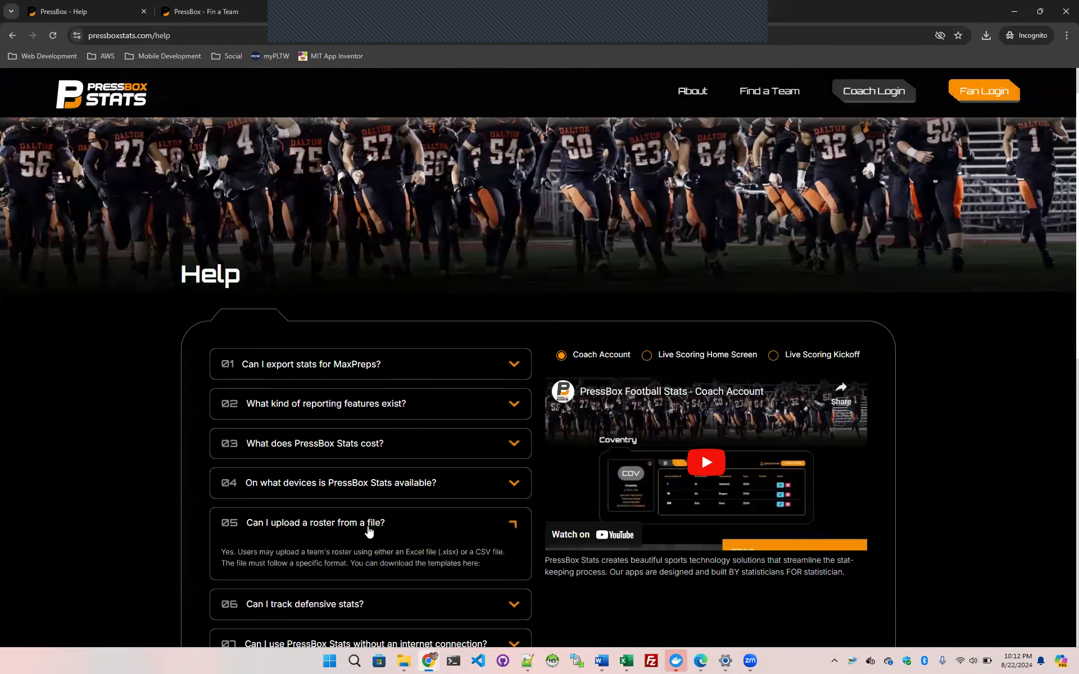
scroll(368, 528, "down", 2)
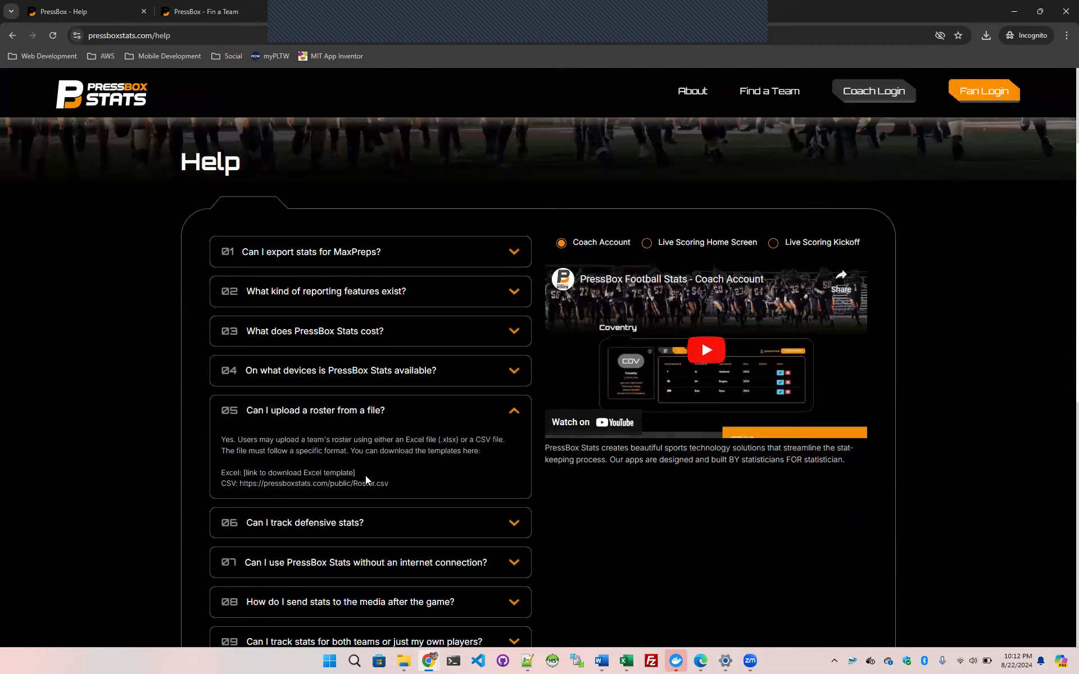
Copy the CSV template link from the answer, load it in a new browser tab and save the file as Roster.csv
left_click_drag(356, 476, 238, 484)
key("ctrl+c")
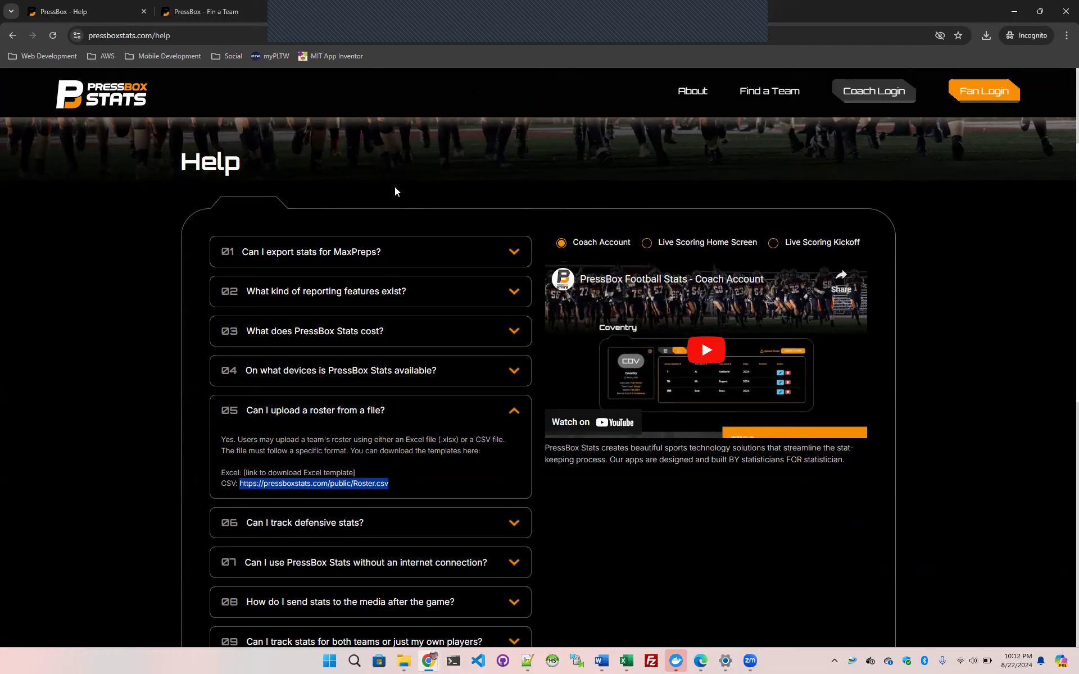
key("ctrl+t")
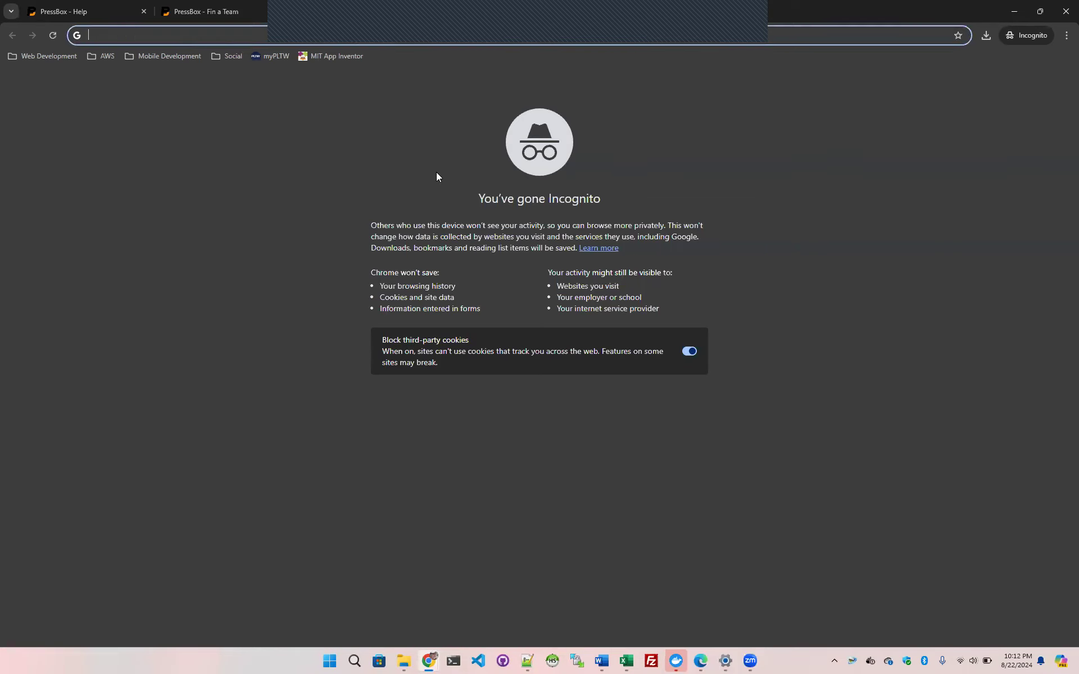
key("ctrl+v")
key("Return")
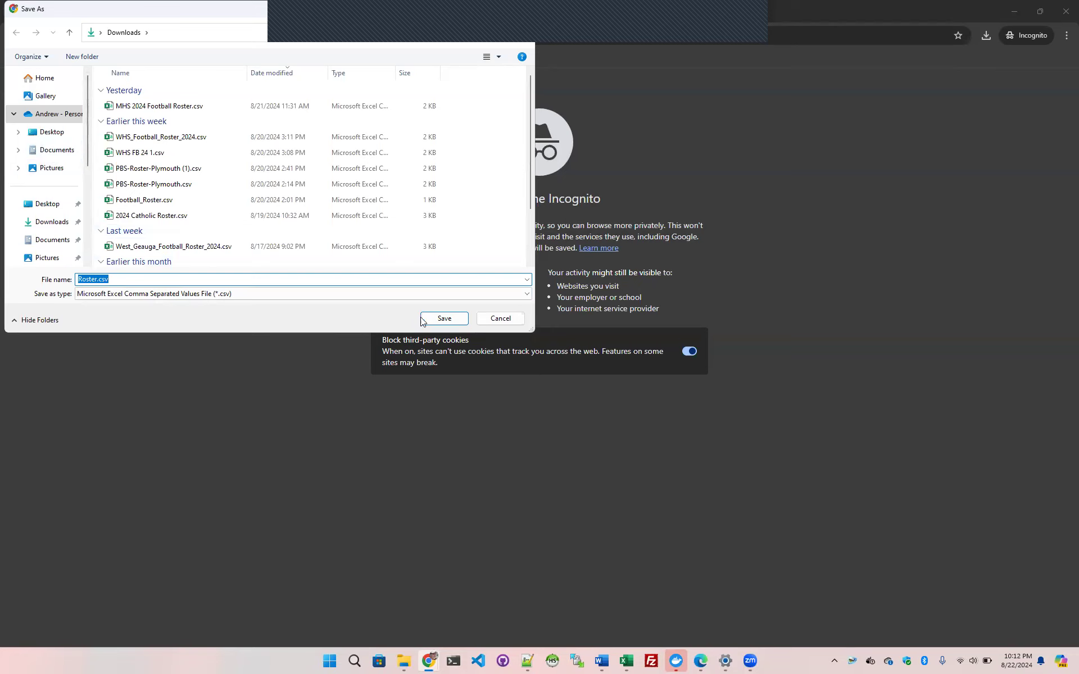
left_click(443, 319)
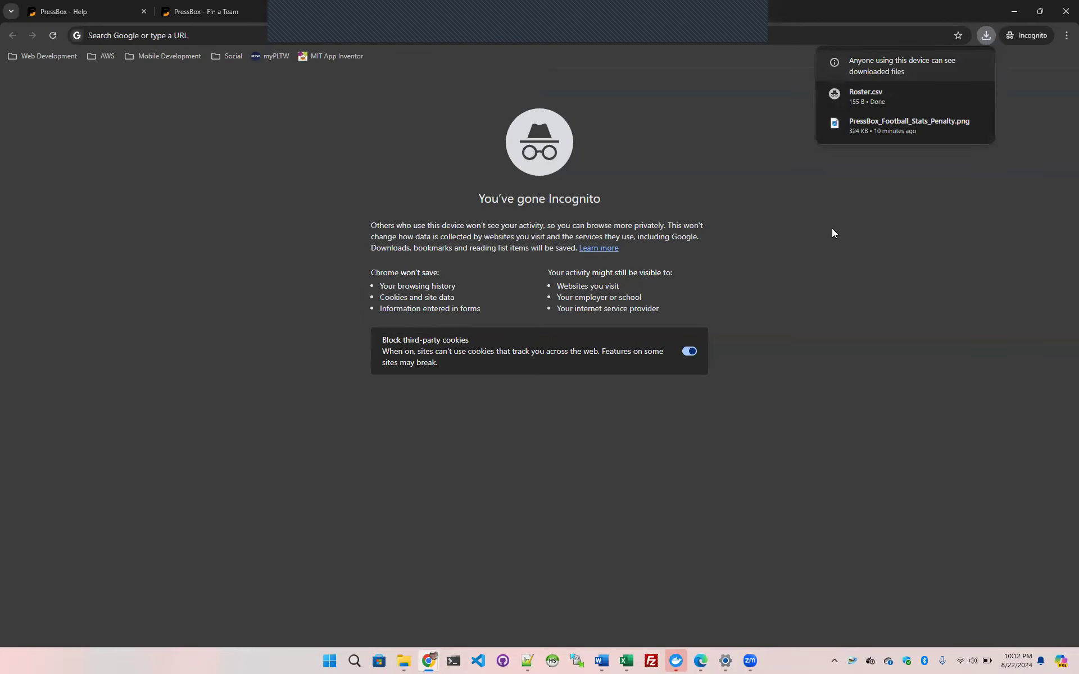
Open the downloaded Roster.csv in Excel and select the sample player rows A2:F4
left_click(885, 98)
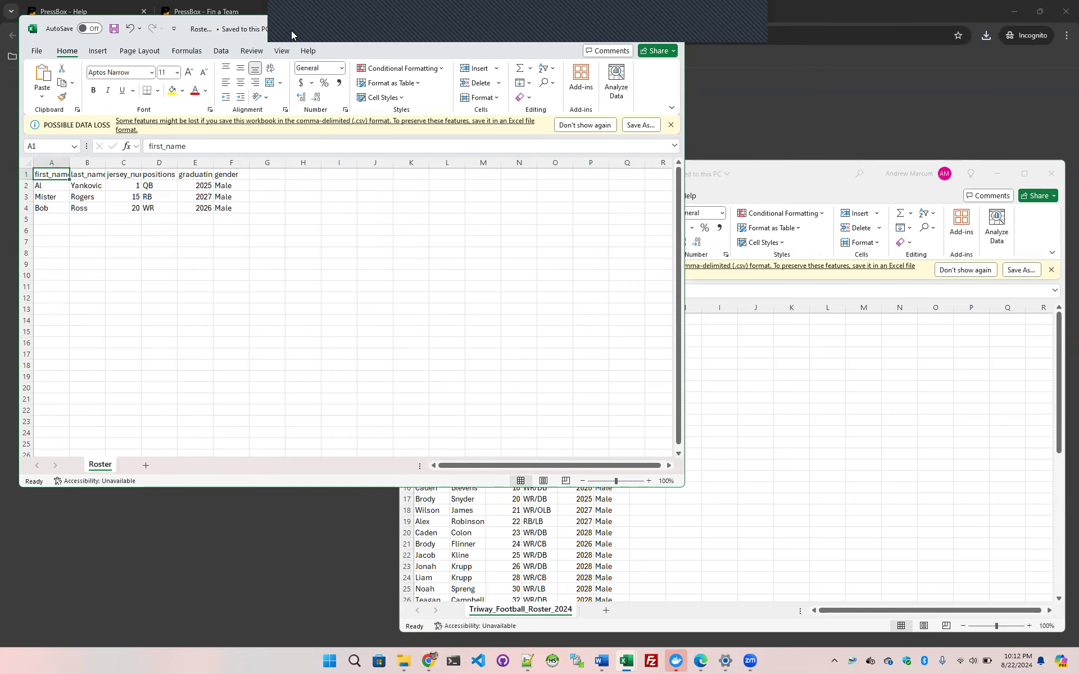
left_click_drag(291, 30, 282, 164)
left_click_drag(40, 319, 214, 341)
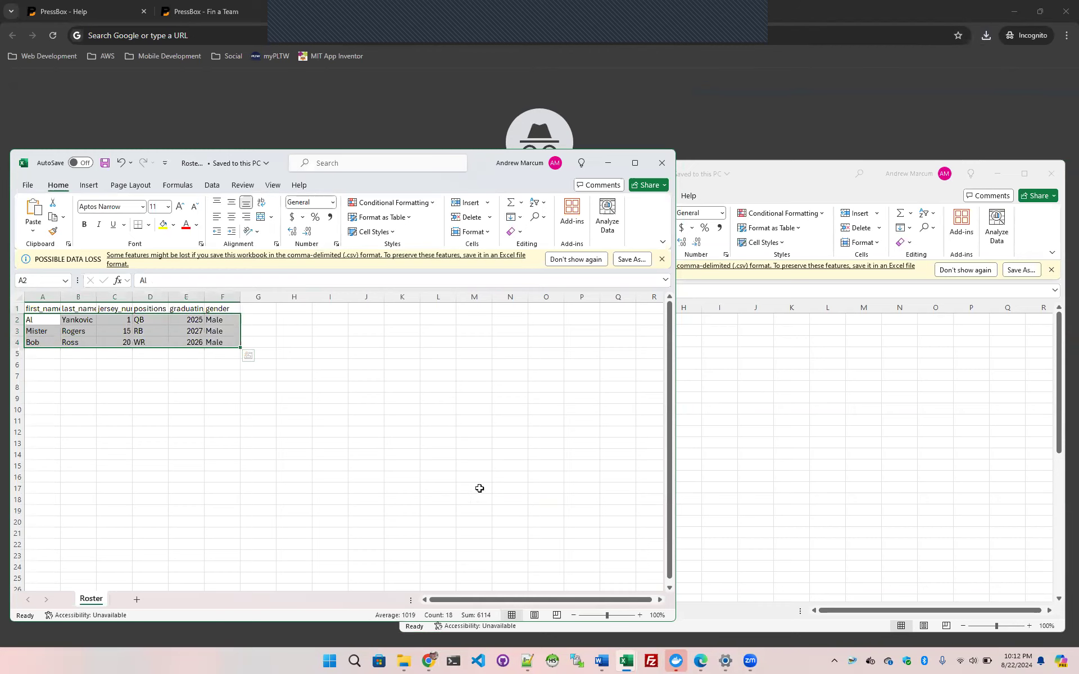
Locate Roster.csv in the Downloads folder and open it in Notepad++
left_click(406, 661)
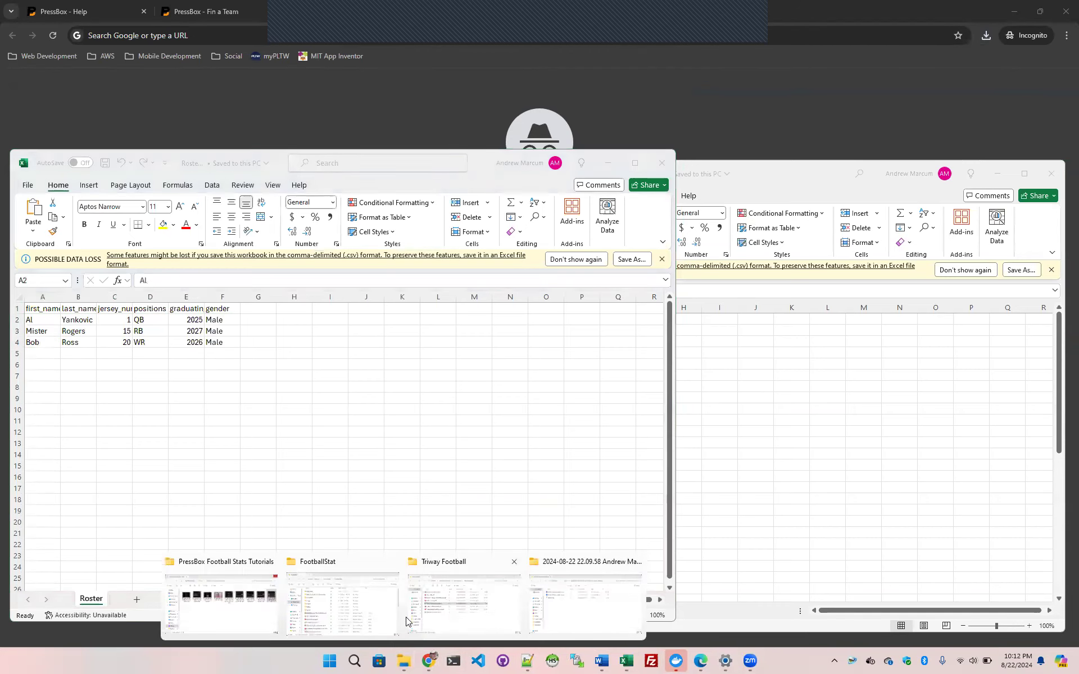
left_click(250, 601)
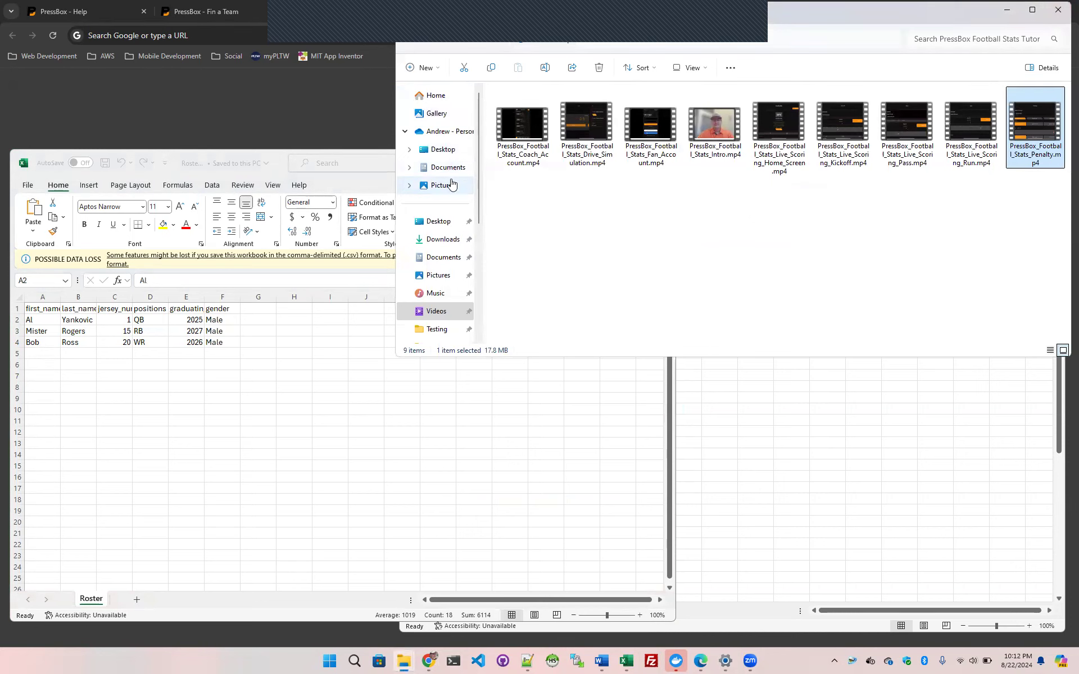
left_click(443, 239)
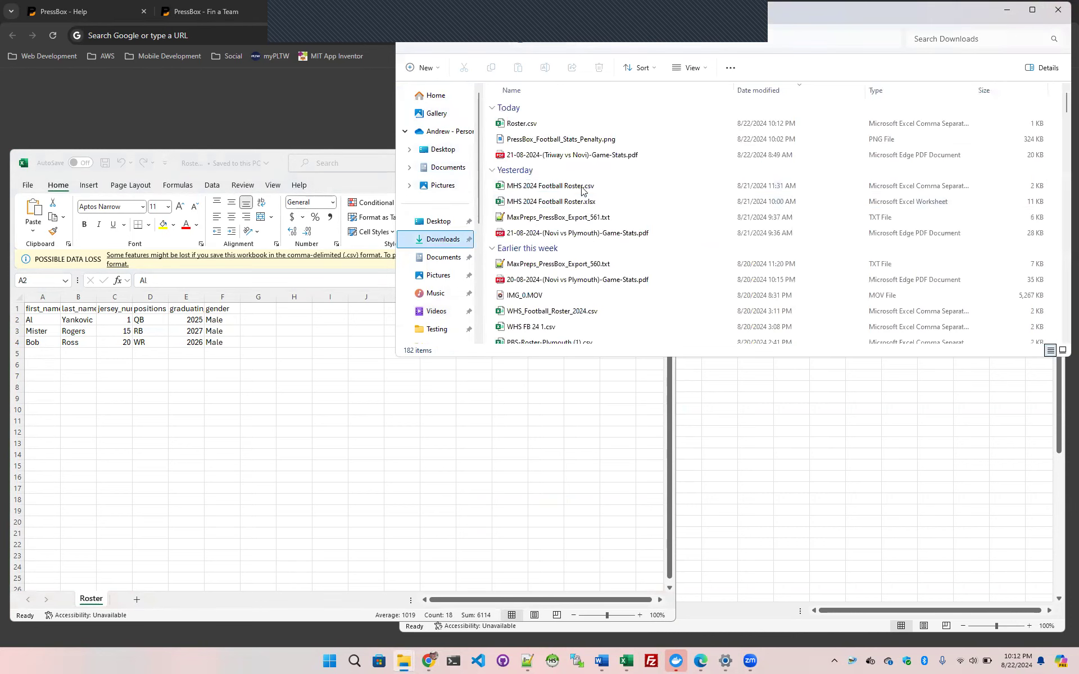
right_click(534, 124)
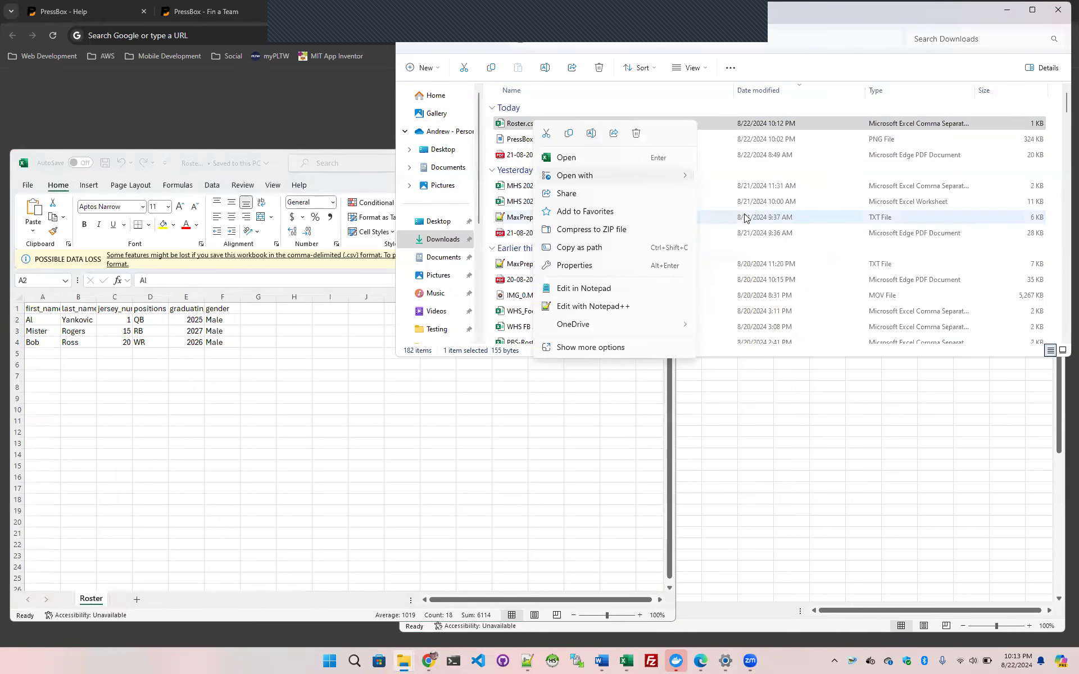
left_click(593, 307)
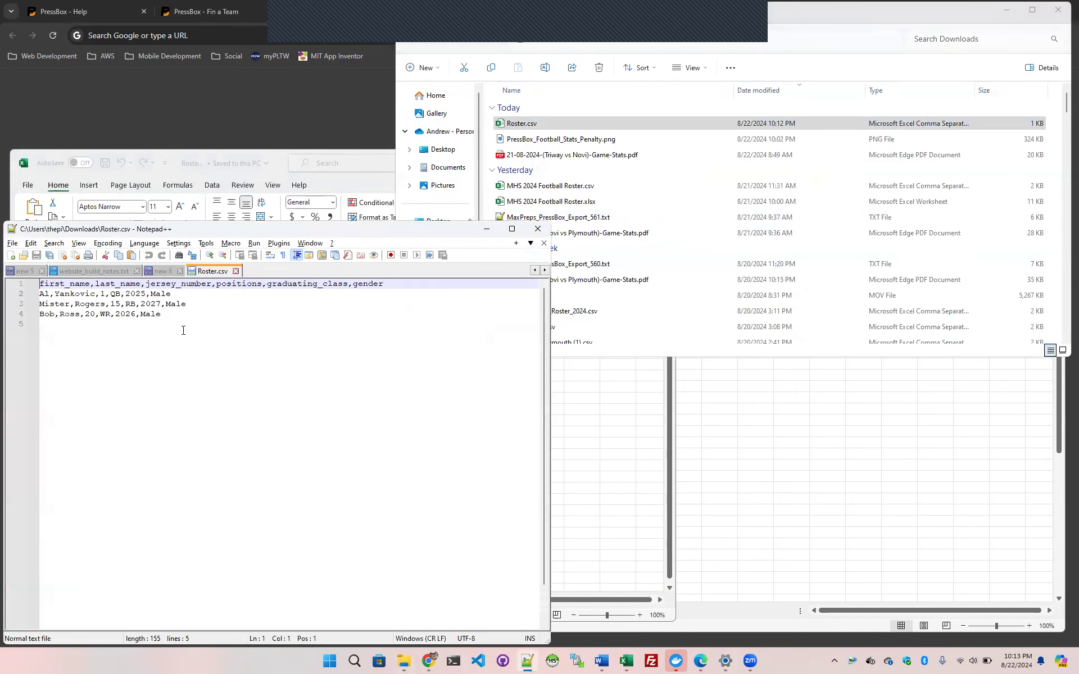
Examine the header line and sample player lines in the Roster.csv text, and close that file
left_click_drag(415, 285, 35, 284)
mouse_move(176, 319)
left_mouse_down()
mouse_move(40, 304)
mouse_move(41, 294)
mouse_move(40, 314)
mouse_move(171, 318)
left_mouse_up()
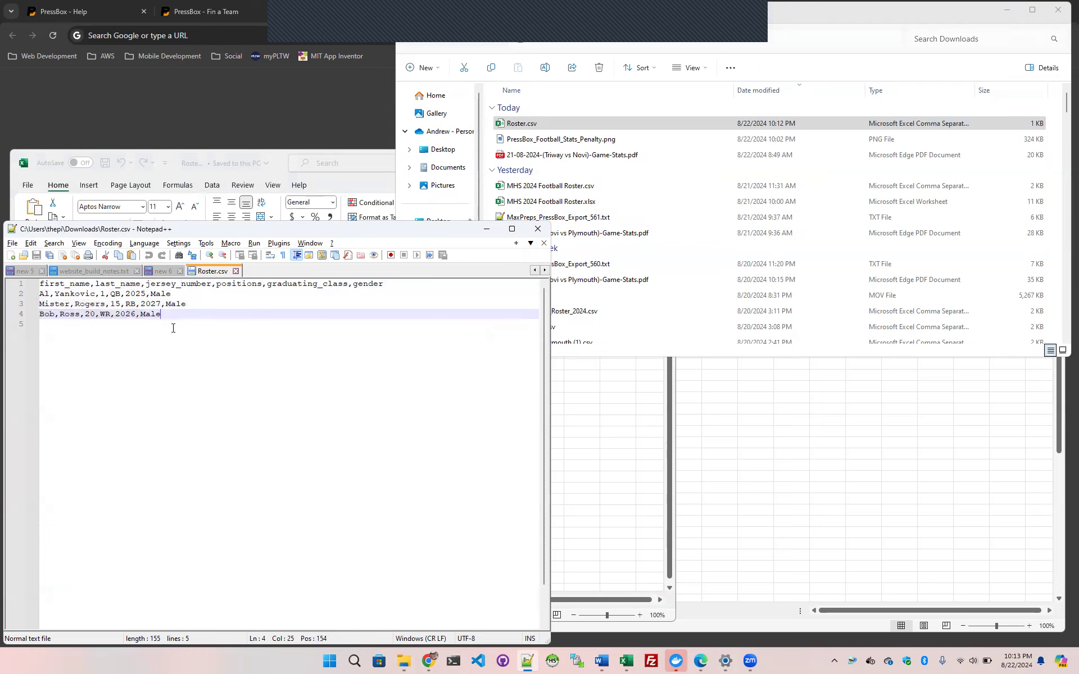
left_click(236, 272)
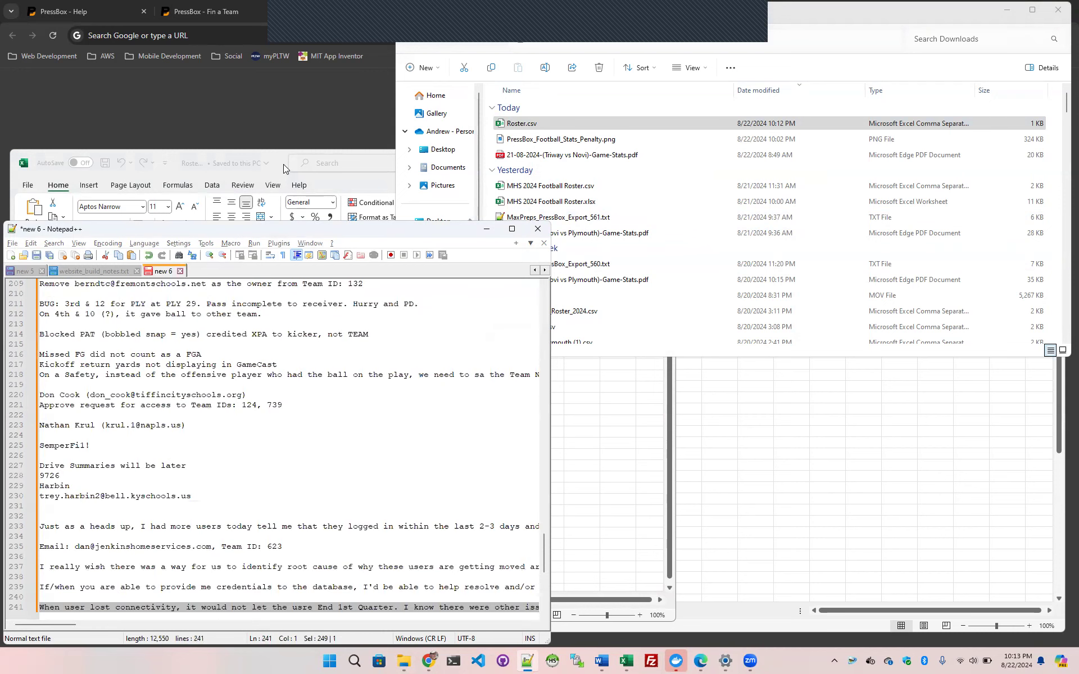
Switch back to Roster.csv in Excel and arrange the Triway_Football_Roster_2024.csv workbook beside it
key("alt+Tab")
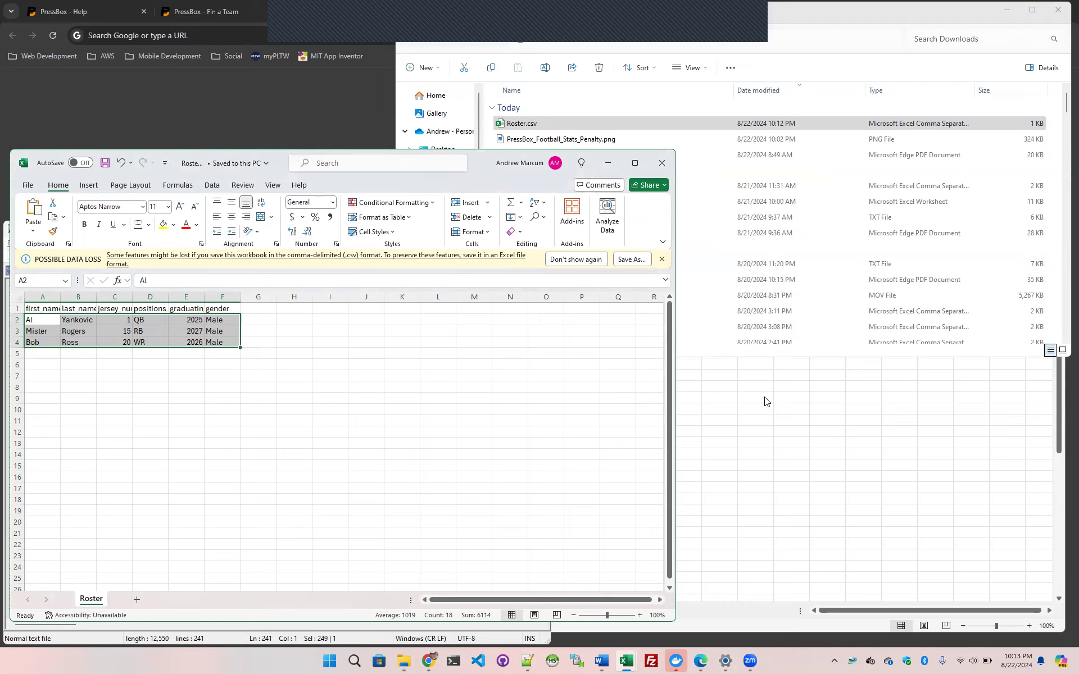
left_click(121, 364)
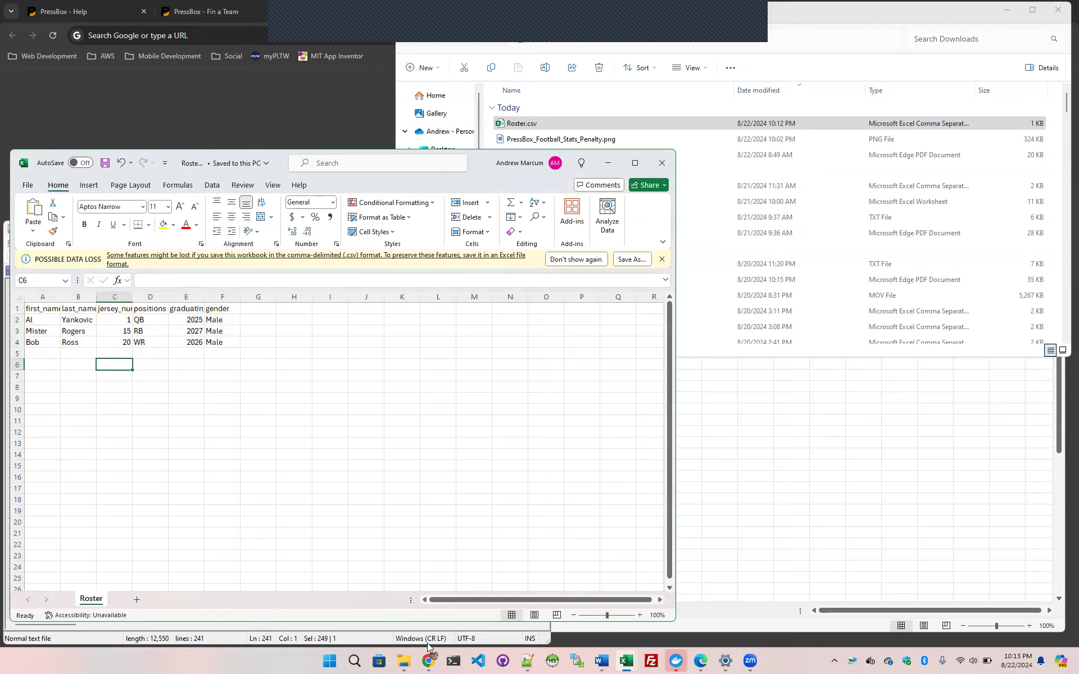
mouse_move(625, 662)
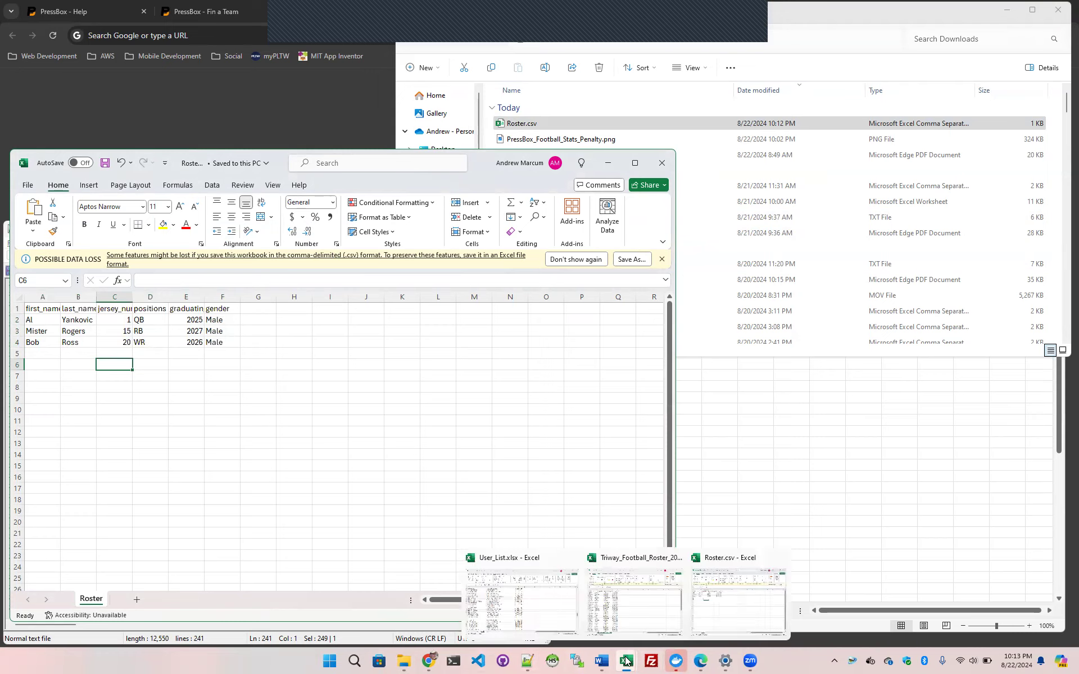
left_click(655, 608)
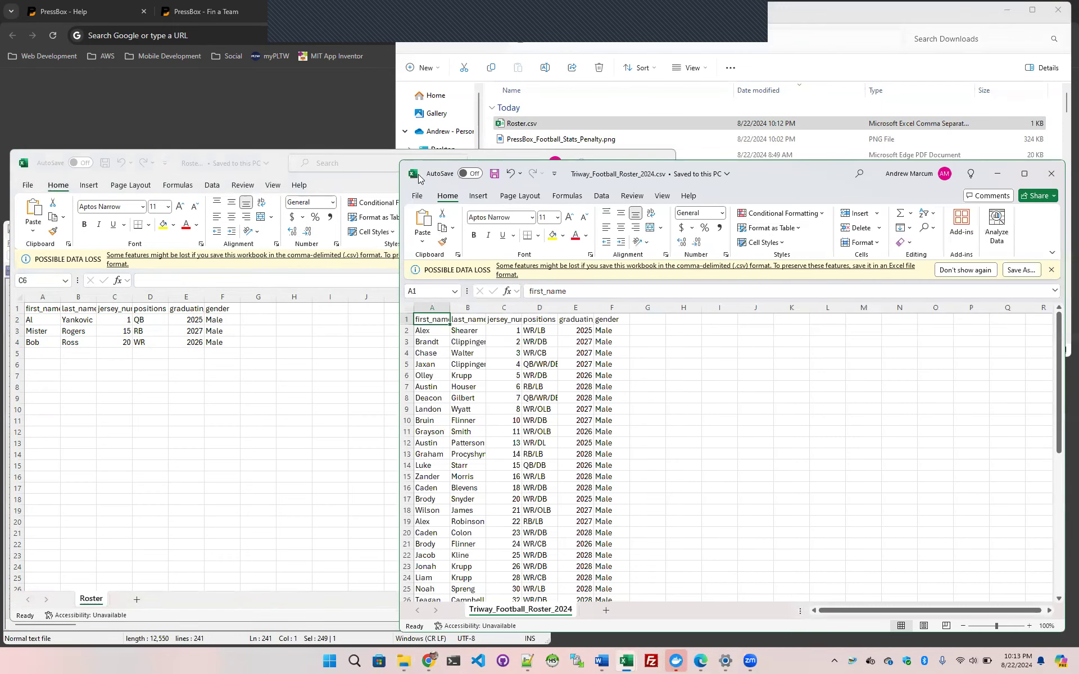
left_click_drag(401, 162, 677, 24)
Delete the sample player data in A2:F4 of Roster.csv, keeping the header row
left_click_drag(35, 319, 84, 320)
left_click_drag(161, 335, 220, 343)
key("Delete")
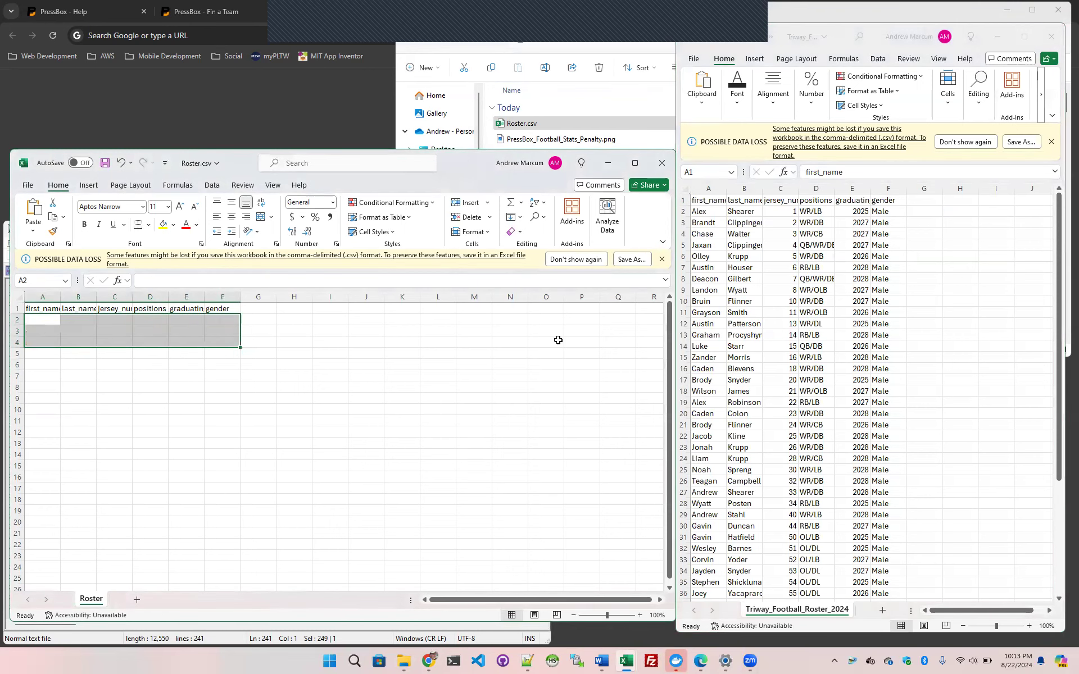
Copy all player rows A2:F49 from Triway_Football_Roster_2024.csv and paste them into Roster.csv starting at A2
left_click(677, 211)
key("Down")
key("shift+Right")
key("shift+Right")
key("shift+Right")
key("shift+Right")
key("shift+Right")
key("ctrl+shift+Down")
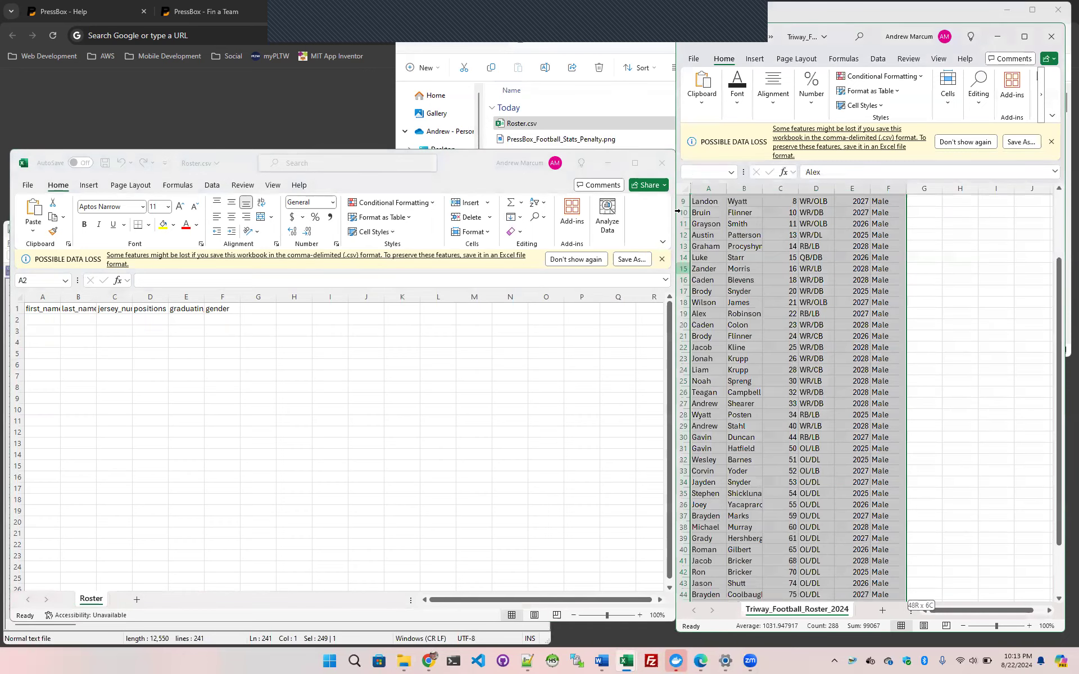
key("ctrl+c")
left_click(43, 323)
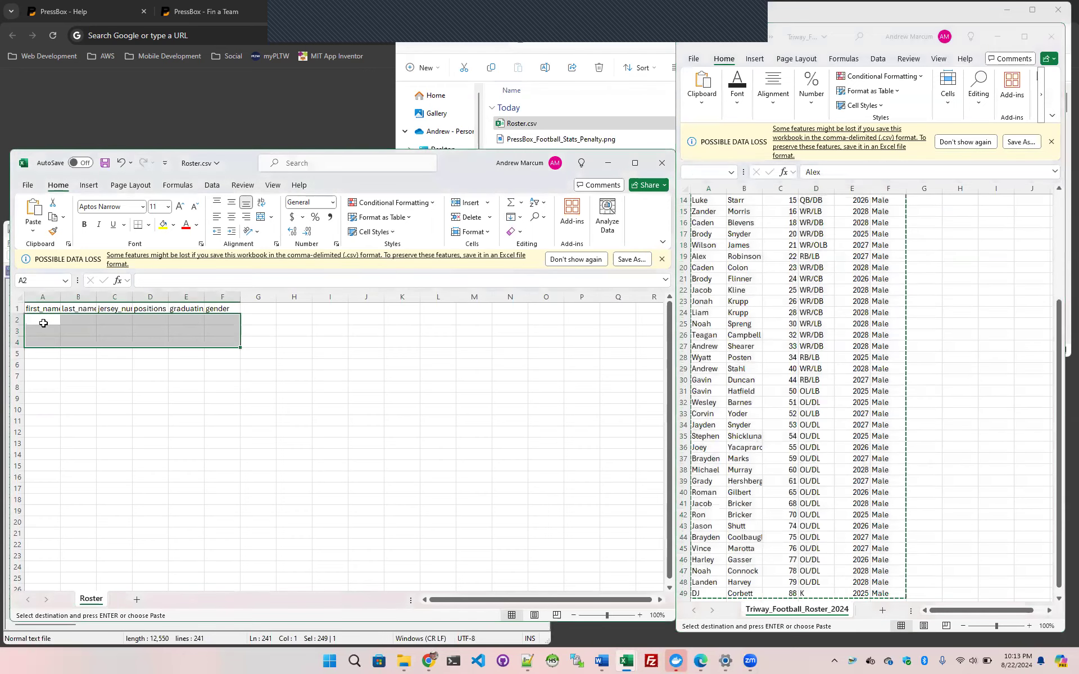
key("ctrl+v")
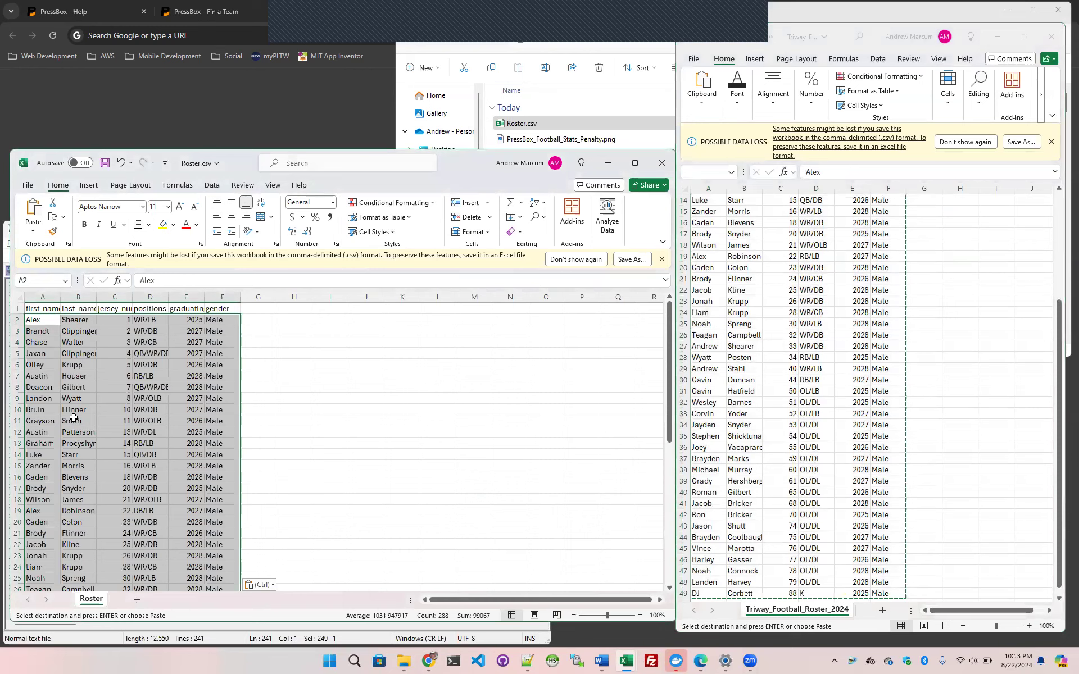
Save Roster.csv with the pasted players and look over its rows
left_click(41, 319)
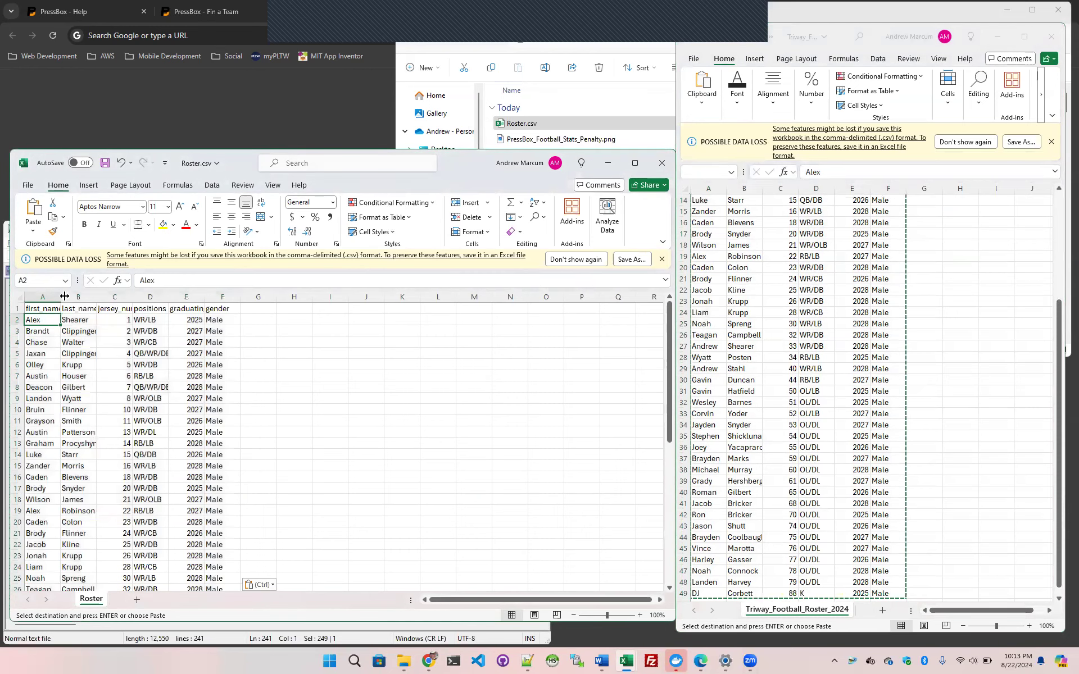
left_click(105, 163)
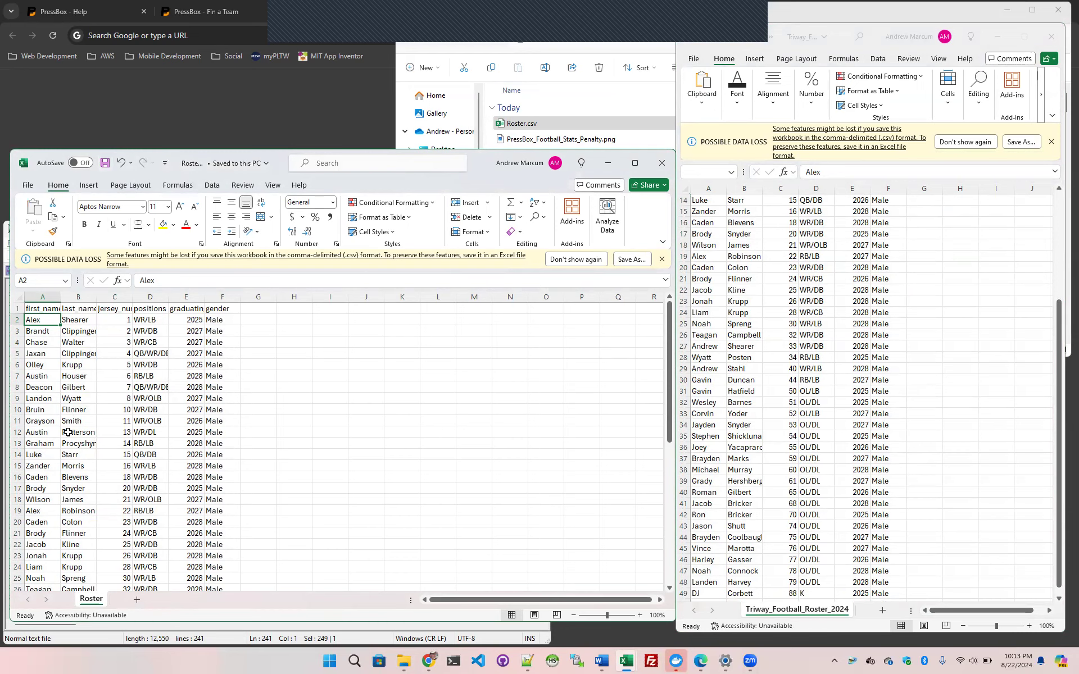
scroll(68, 432, "down", 12)
scroll(67, 416, "up", 12)
Switch to PressBox Stats in Chrome and open the Disney team's roster from the coach's own teams
left_click(74, 15)
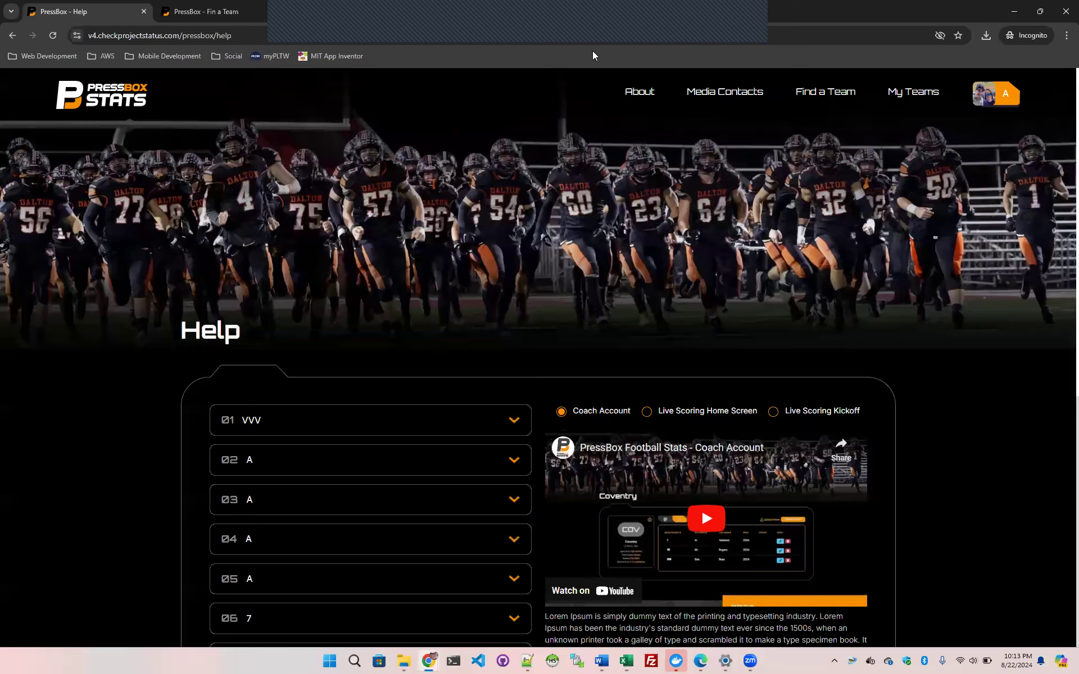
left_click(911, 96)
scroll(792, 480, "down", 7)
left_click(789, 471)
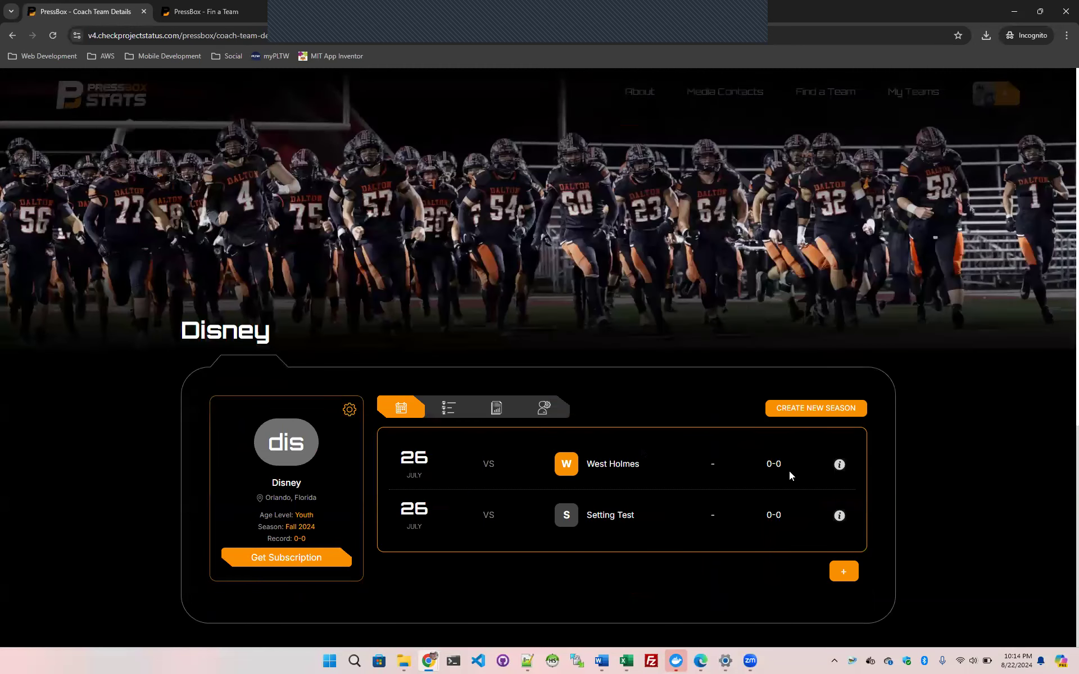
left_click(453, 411)
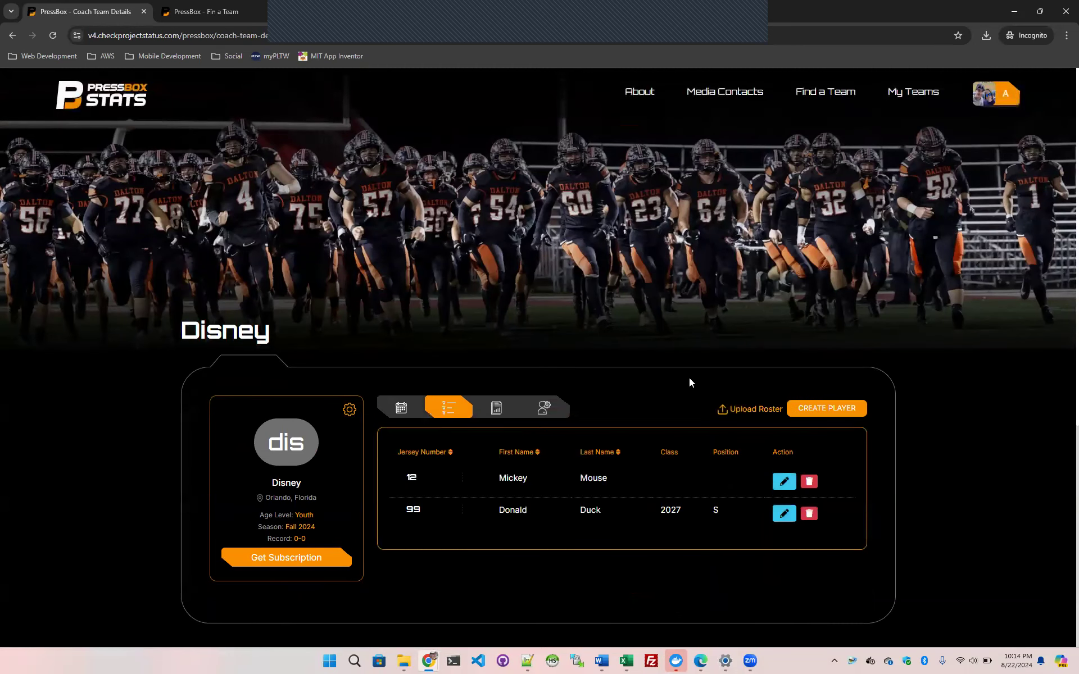
Upload Roster.csv from the Downloads folder to the Disney team's roster
left_click(754, 411)
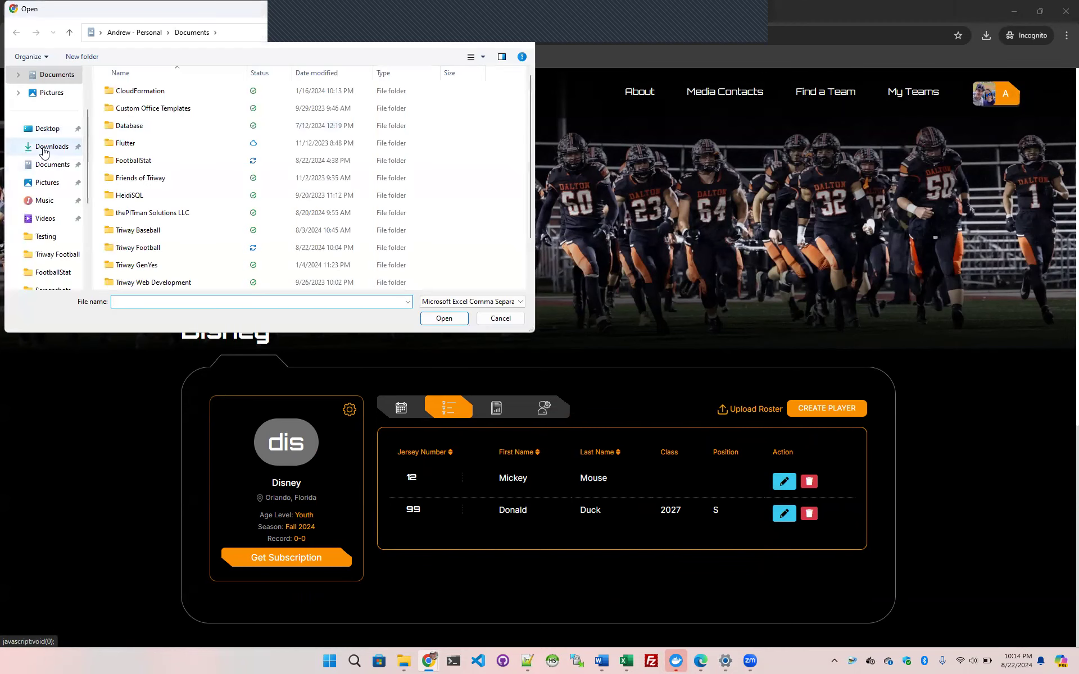
left_click(44, 148)
left_click(270, 106)
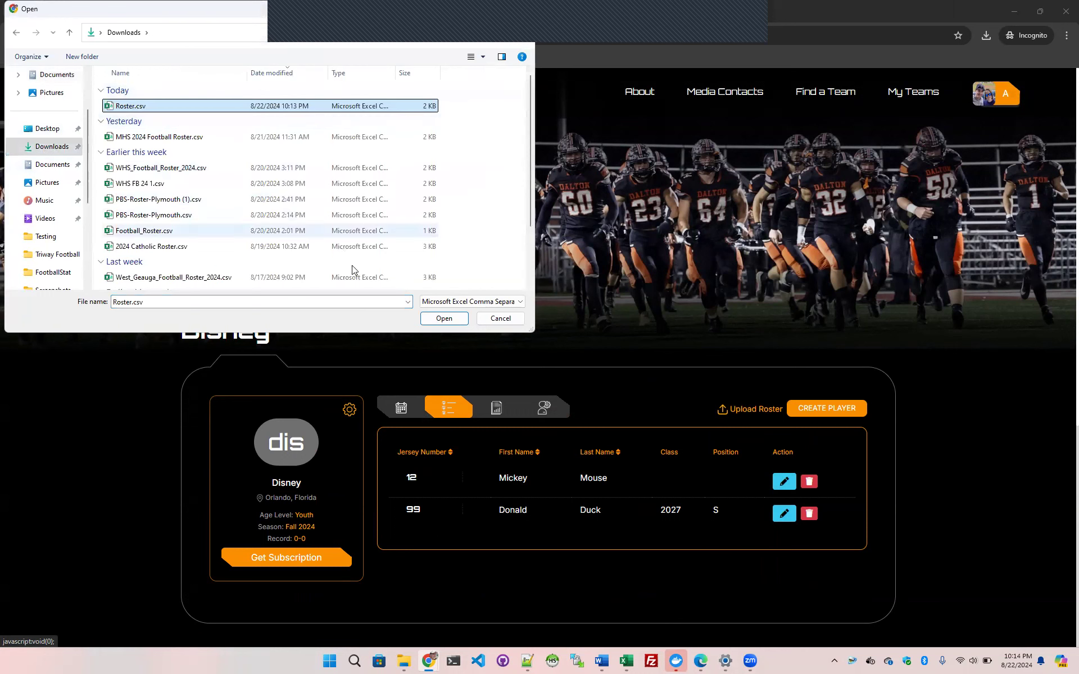
left_click(439, 318)
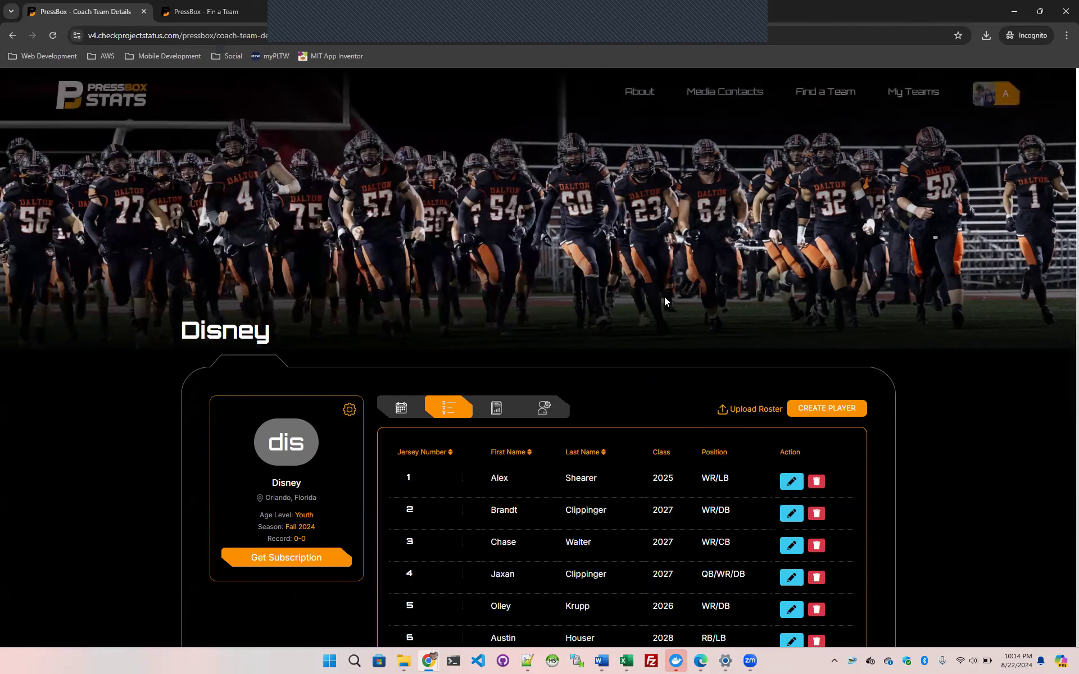
Examine the uploaded players in the Disney roster, including their jersey numbers, classes and positions
scroll(683, 304, "down", 3)
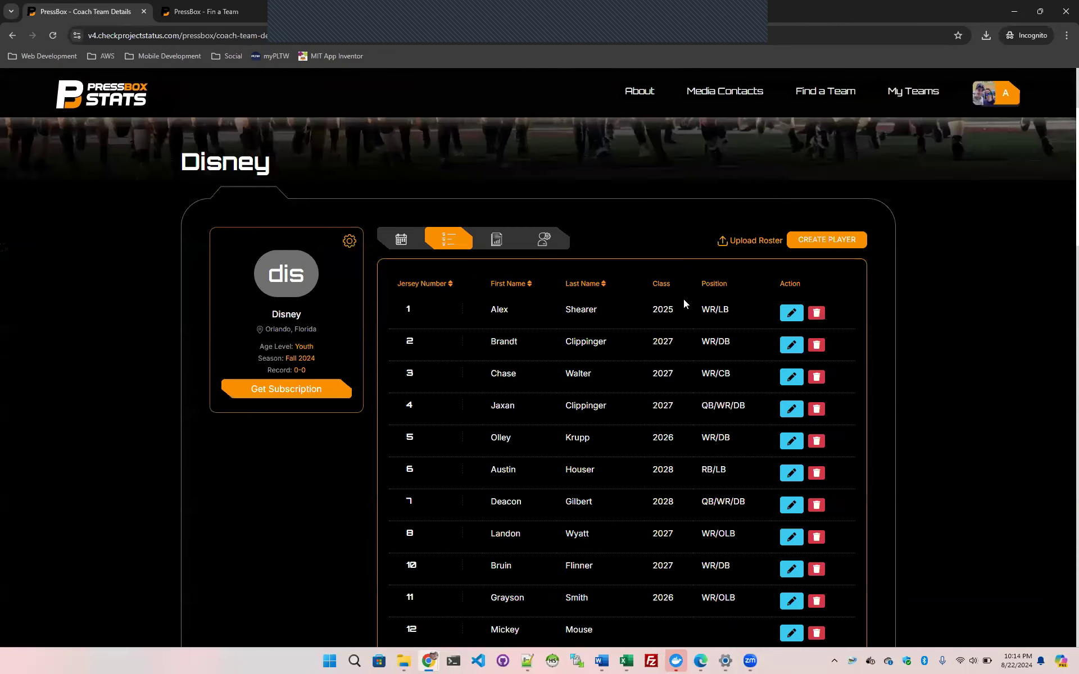
scroll(684, 304, "down", 1)
scroll(684, 304, "down", 20)
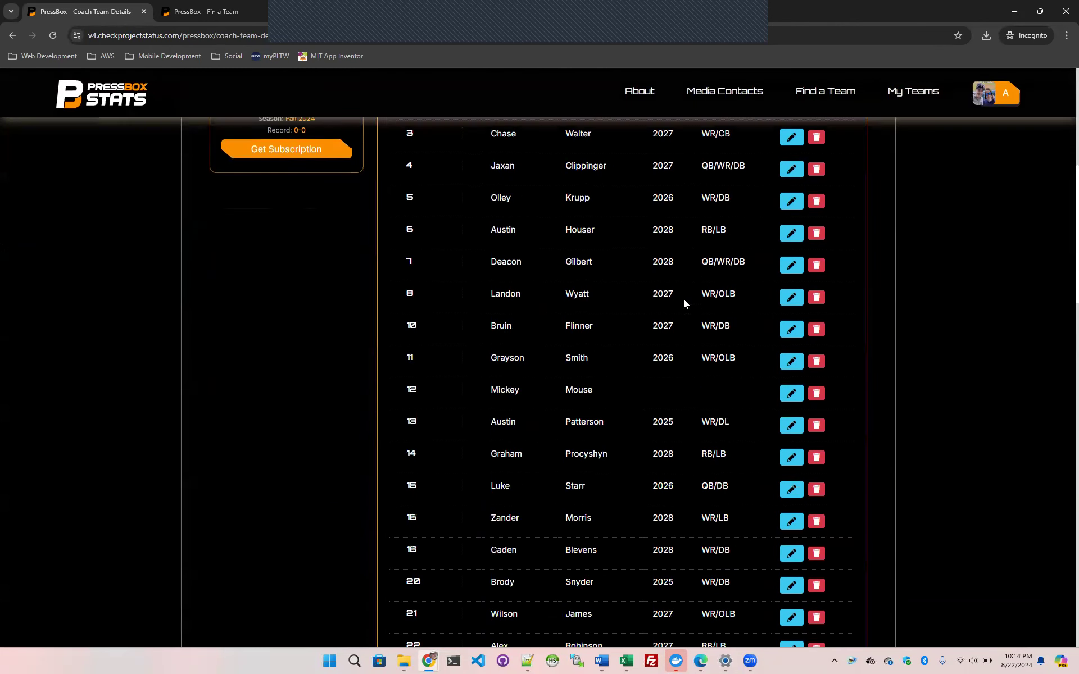
scroll(684, 303, "up", 20)
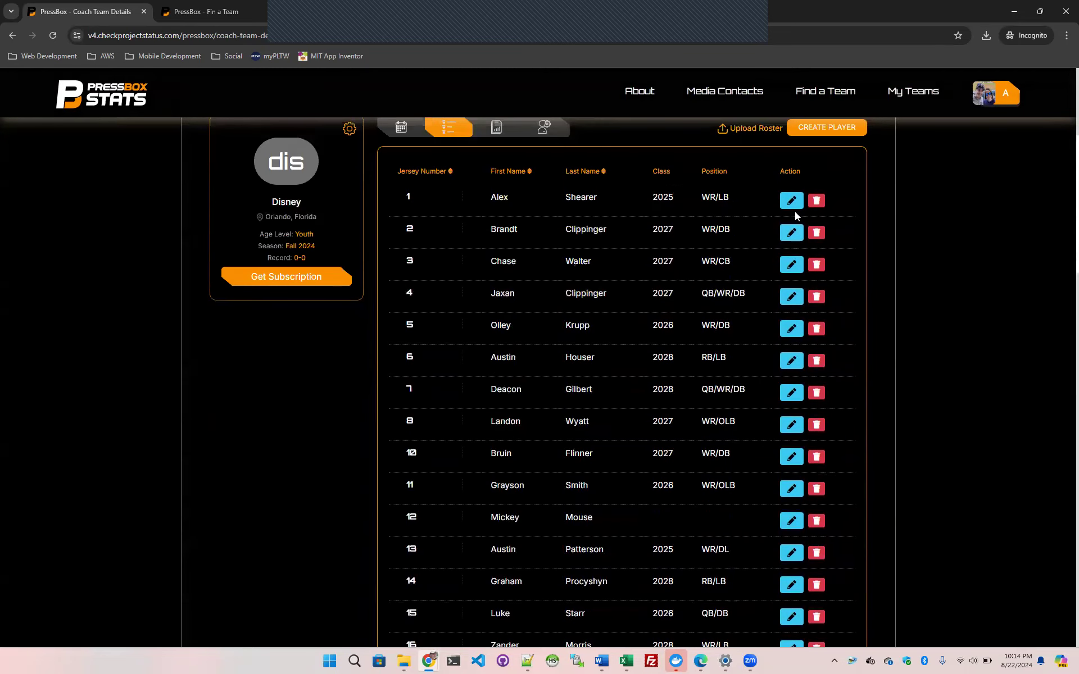
scroll(796, 211, "up", 2)
scroll(796, 212, "up", 1)
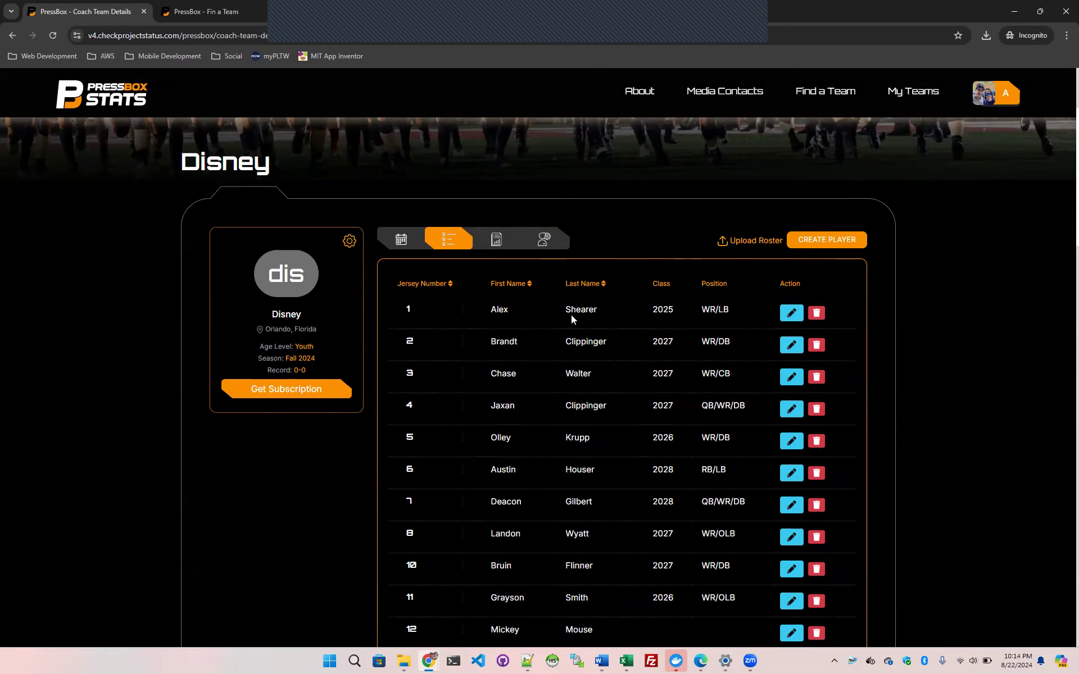
scroll(585, 332, "up", 3)
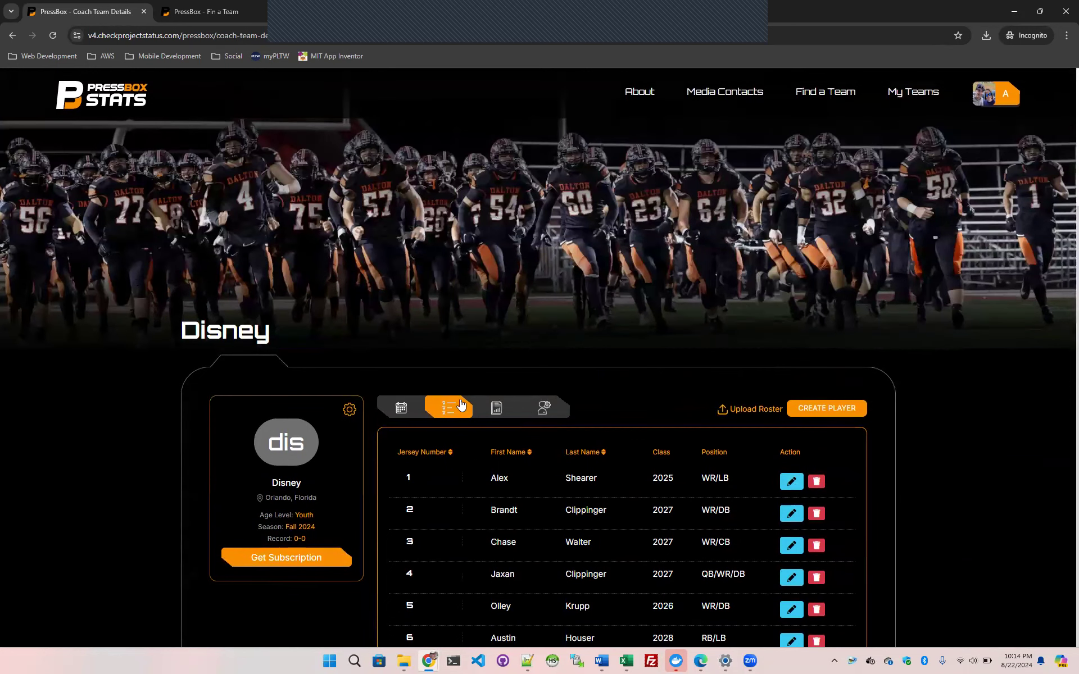
Open the Setting Test game from the Disney team's schedule for editing and save it with its existing details
left_click(410, 414)
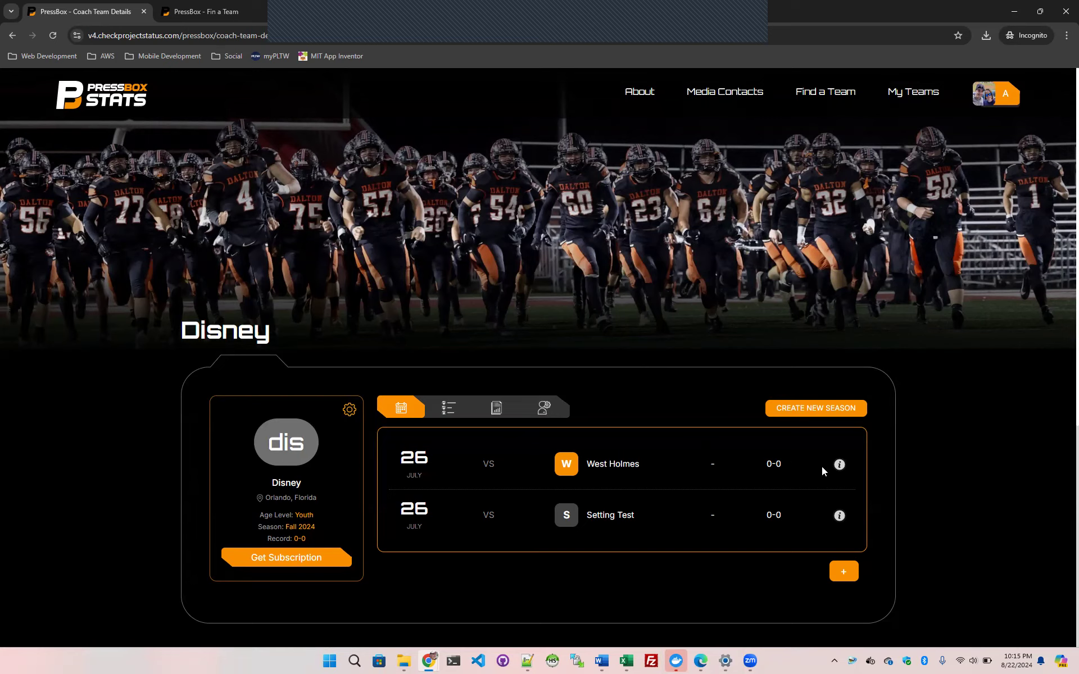
scroll(822, 467, "down", 1)
left_click_drag(587, 459, 642, 458)
left_click(632, 459)
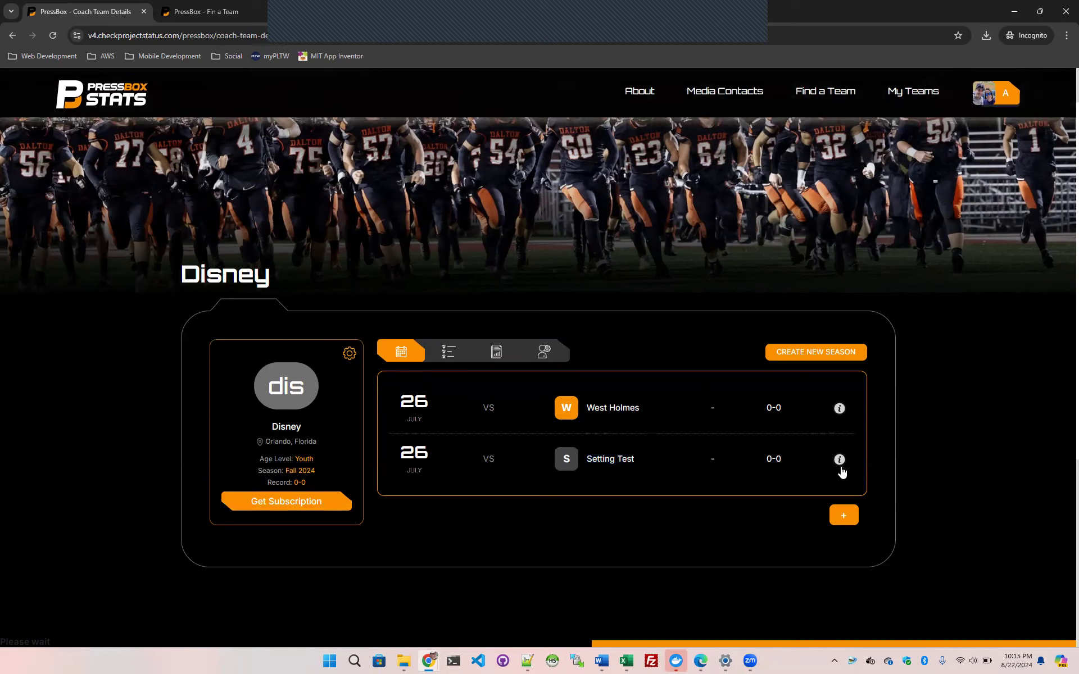
left_click(839, 466)
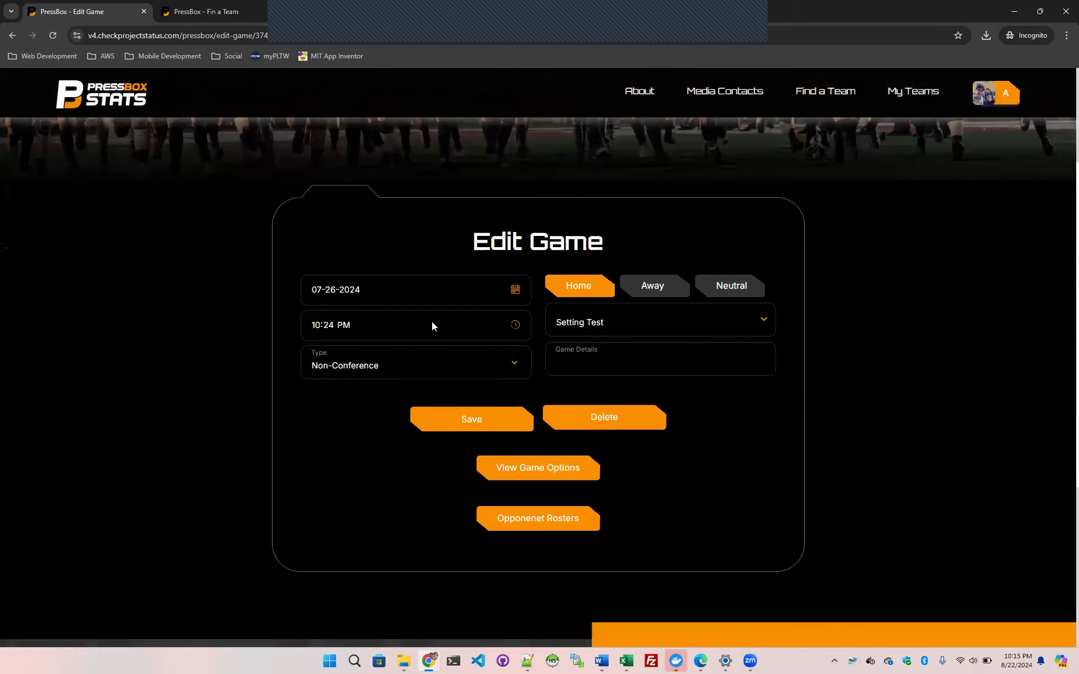
left_click(473, 424)
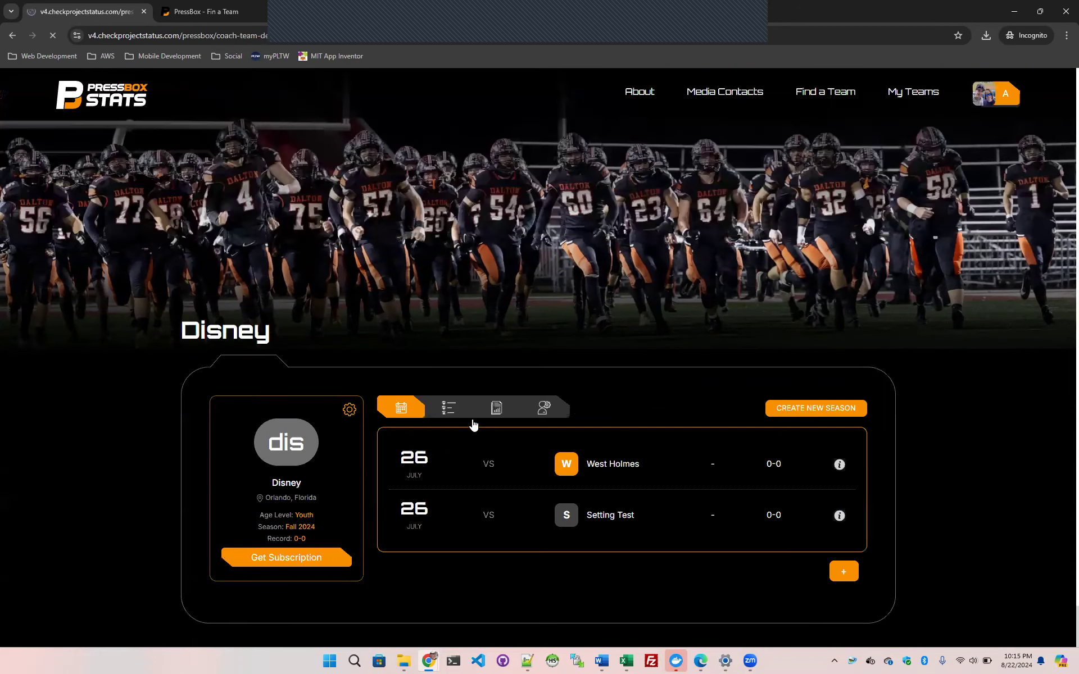
Examine the opponent roster of the Setting Test game, and close it
left_click(840, 516)
left_click(608, 281)
scroll(608, 281, "down", 11)
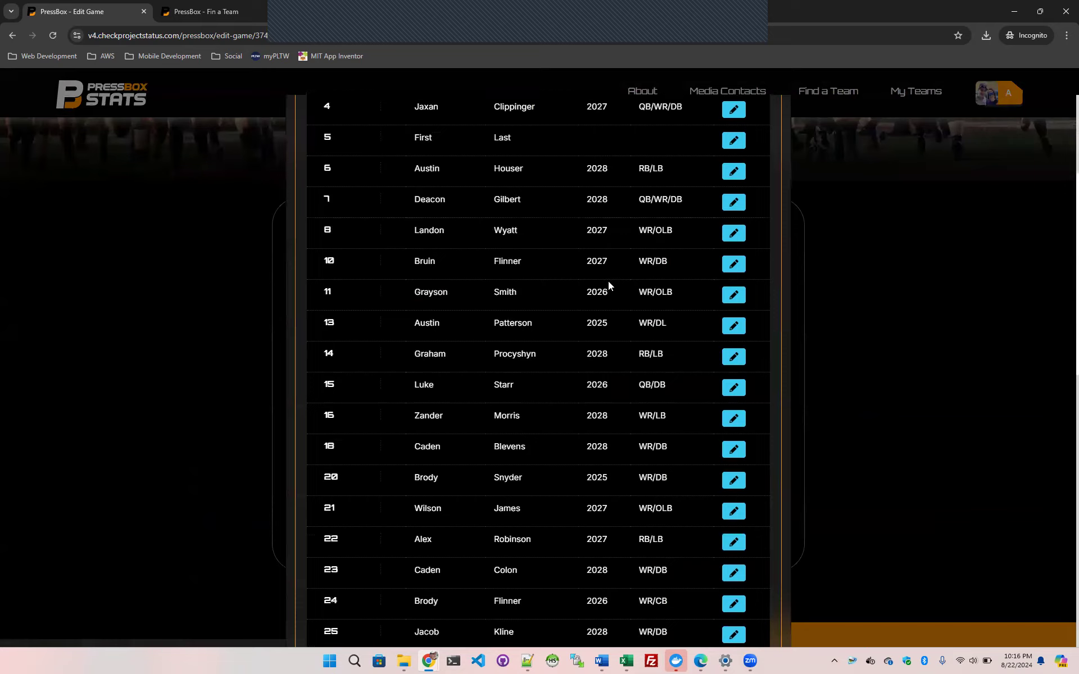
scroll(616, 299, "up", 10)
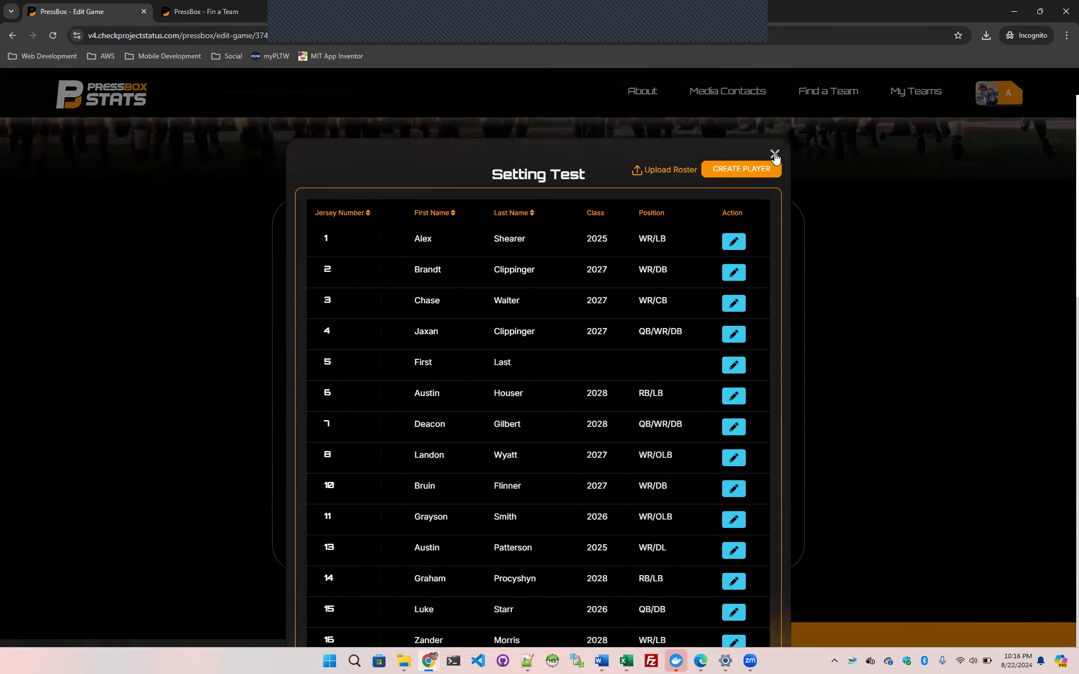
left_click(774, 154)
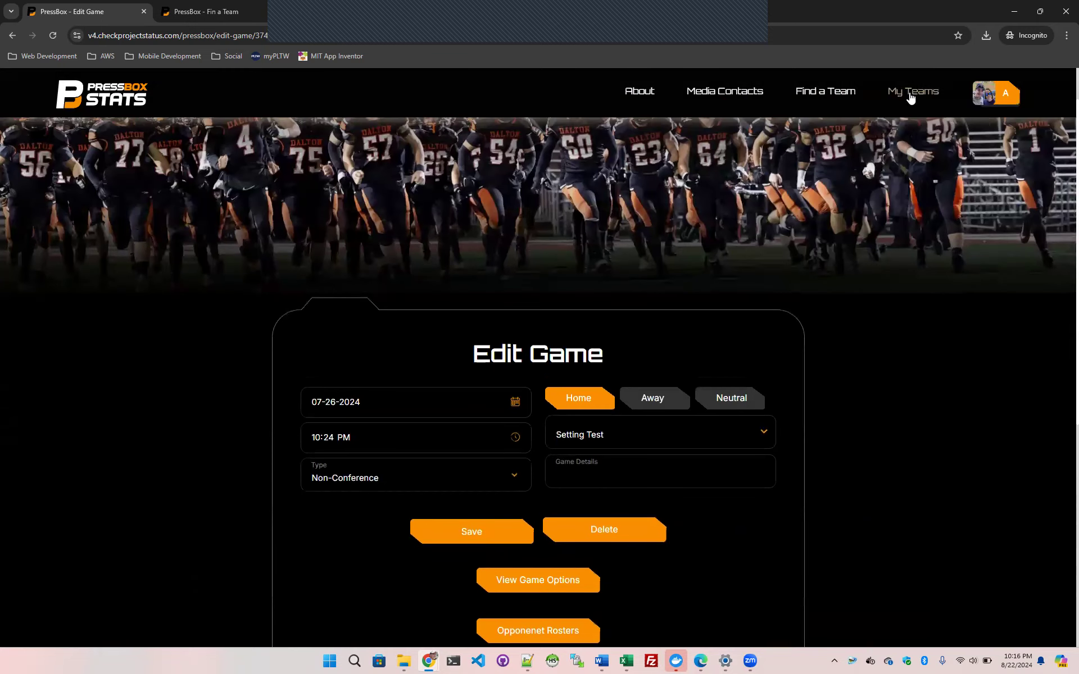
Return to the Disney team page and view its player roster
left_click(13, 36)
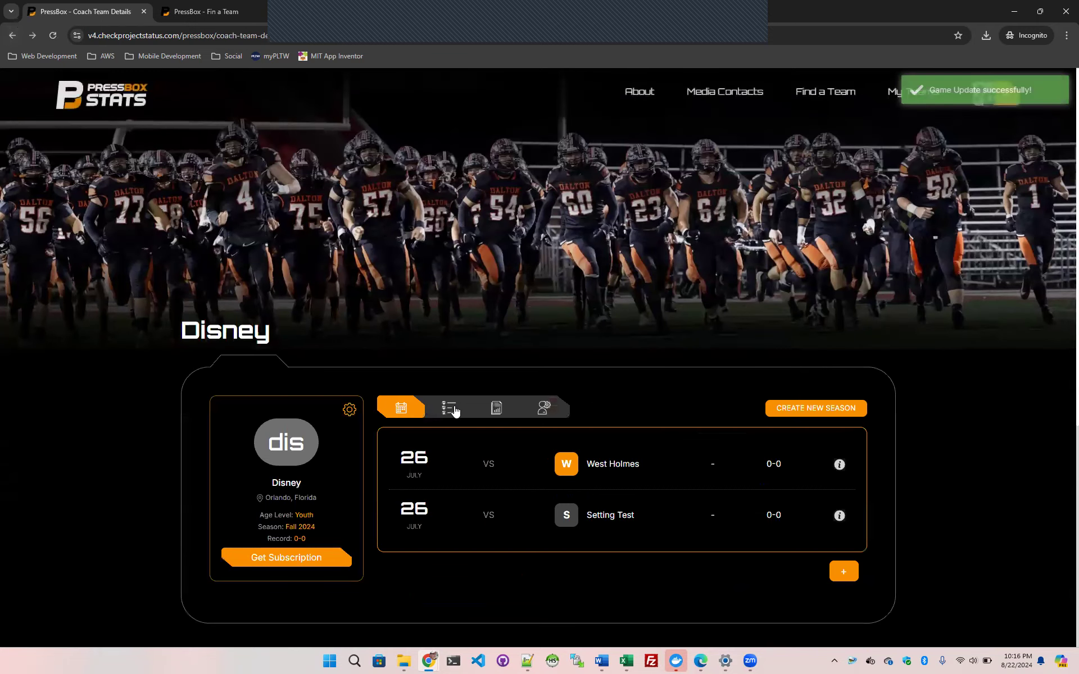
left_click(449, 409)
scroll(917, 397, "down", 3)
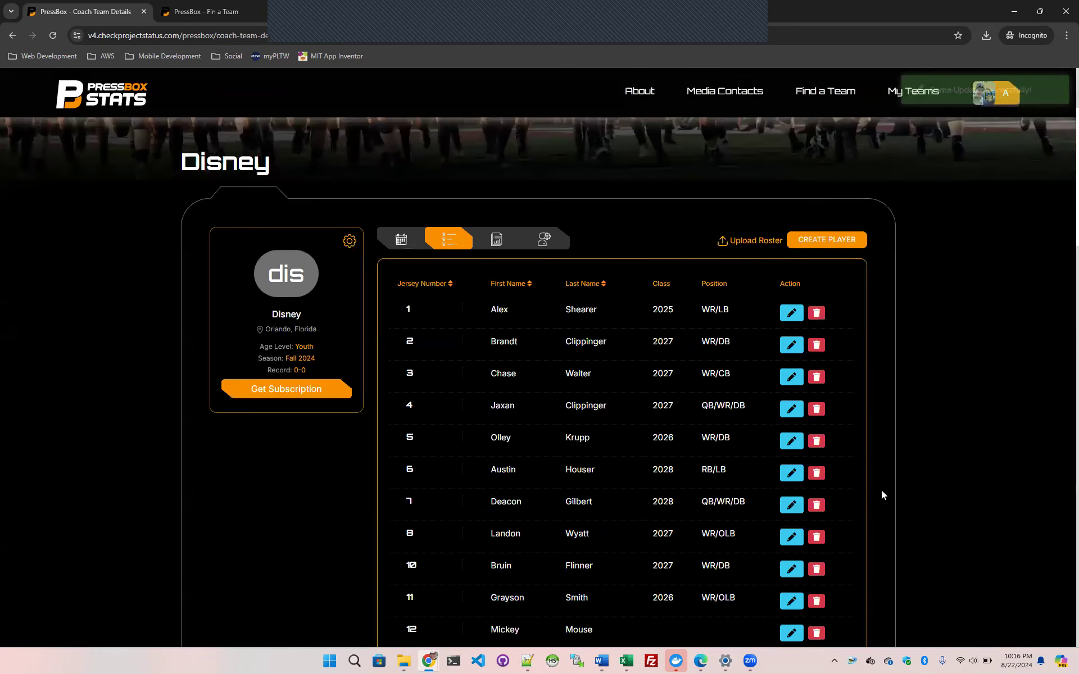